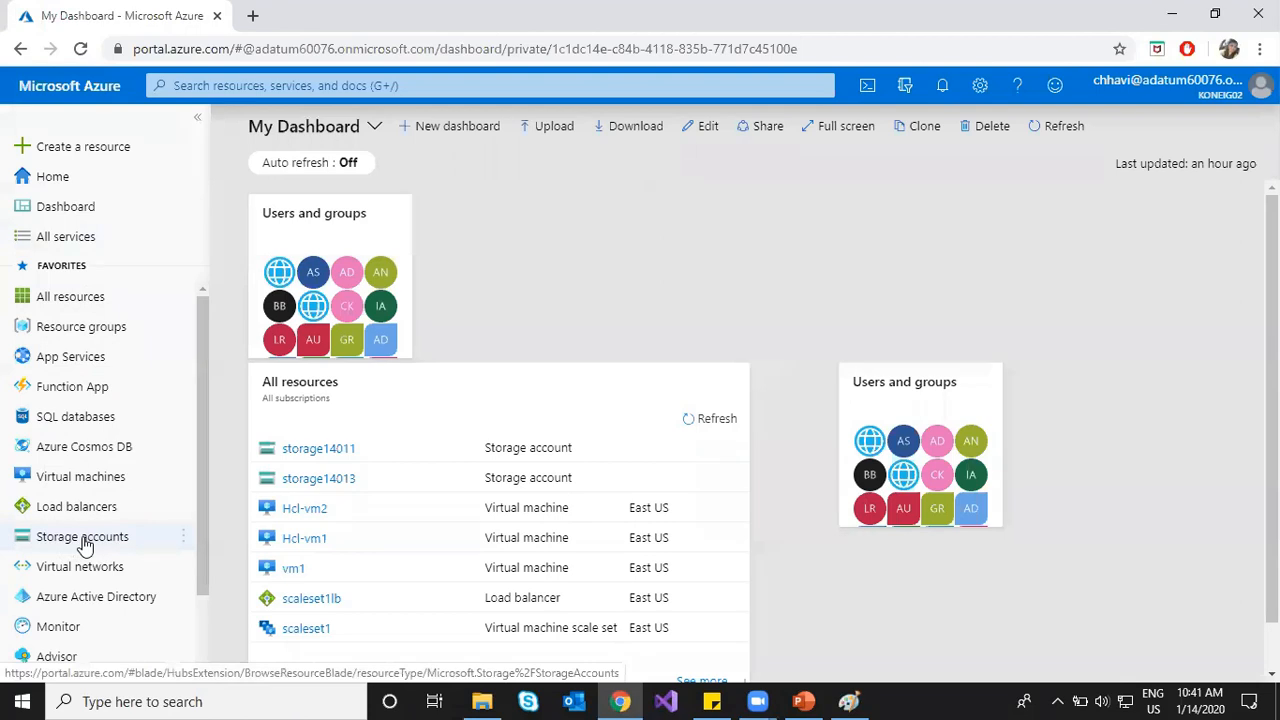
Open Storage accounts from the Storage category of all services and start creating a new storage account
click(89, 248)
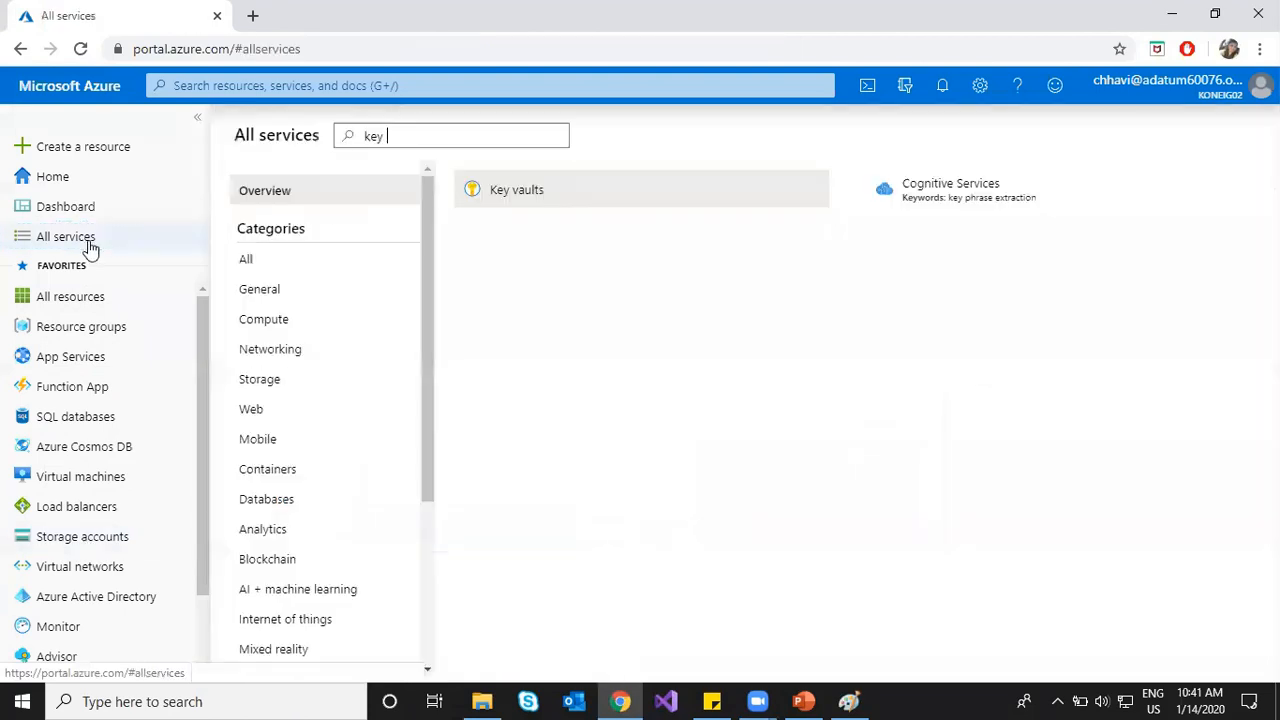
click(284, 388)
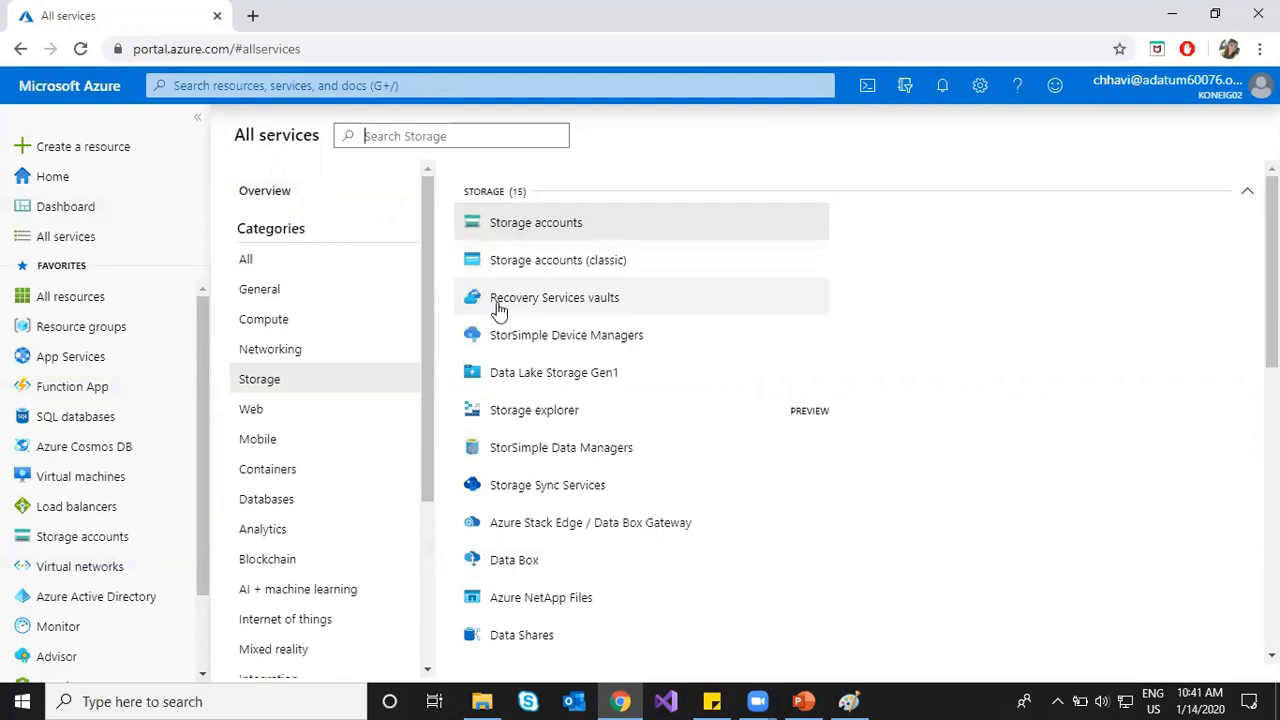
click(553, 227)
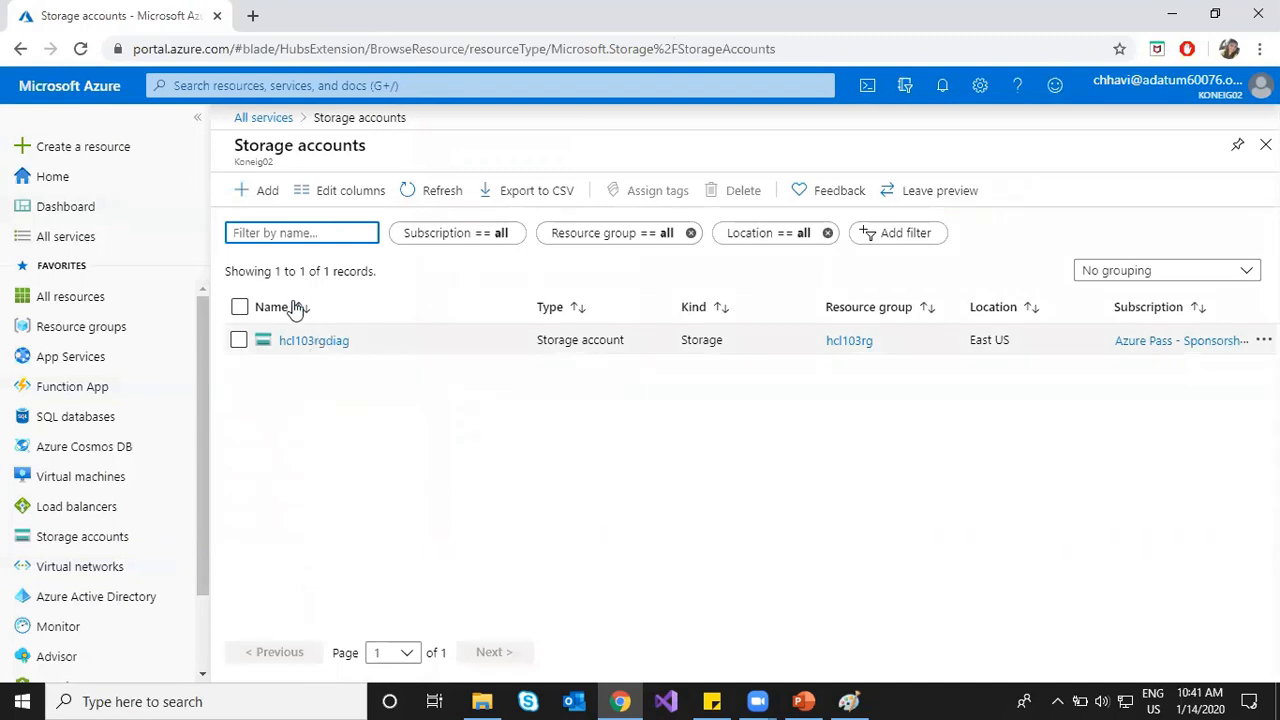
click(243, 196)
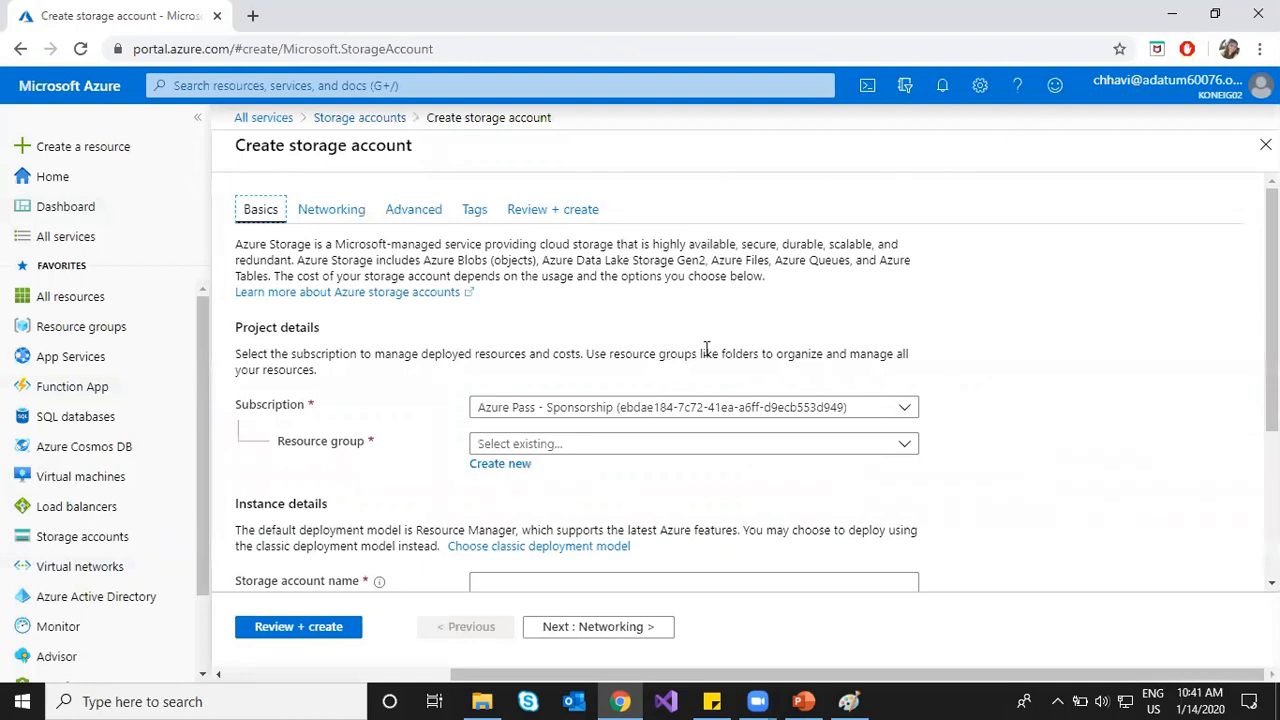
Assign the new storage account to the existing resource group Hcl103rg
click(678, 444)
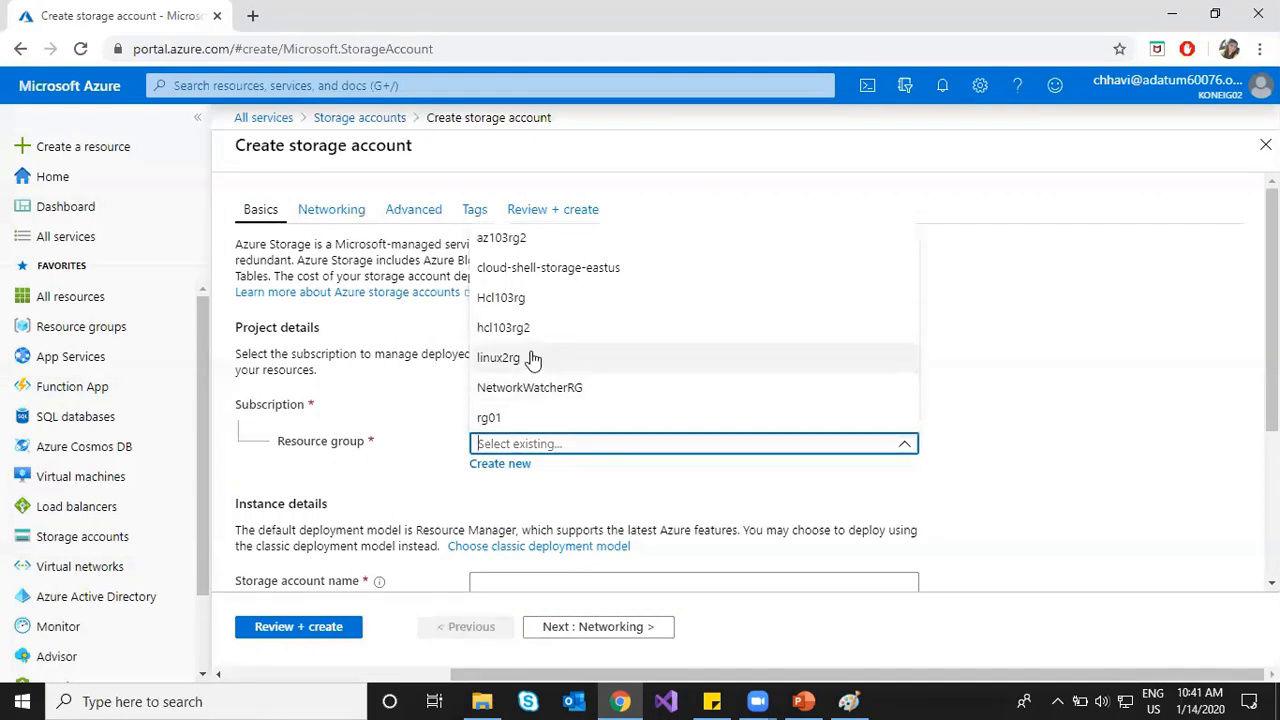
click(520, 300)
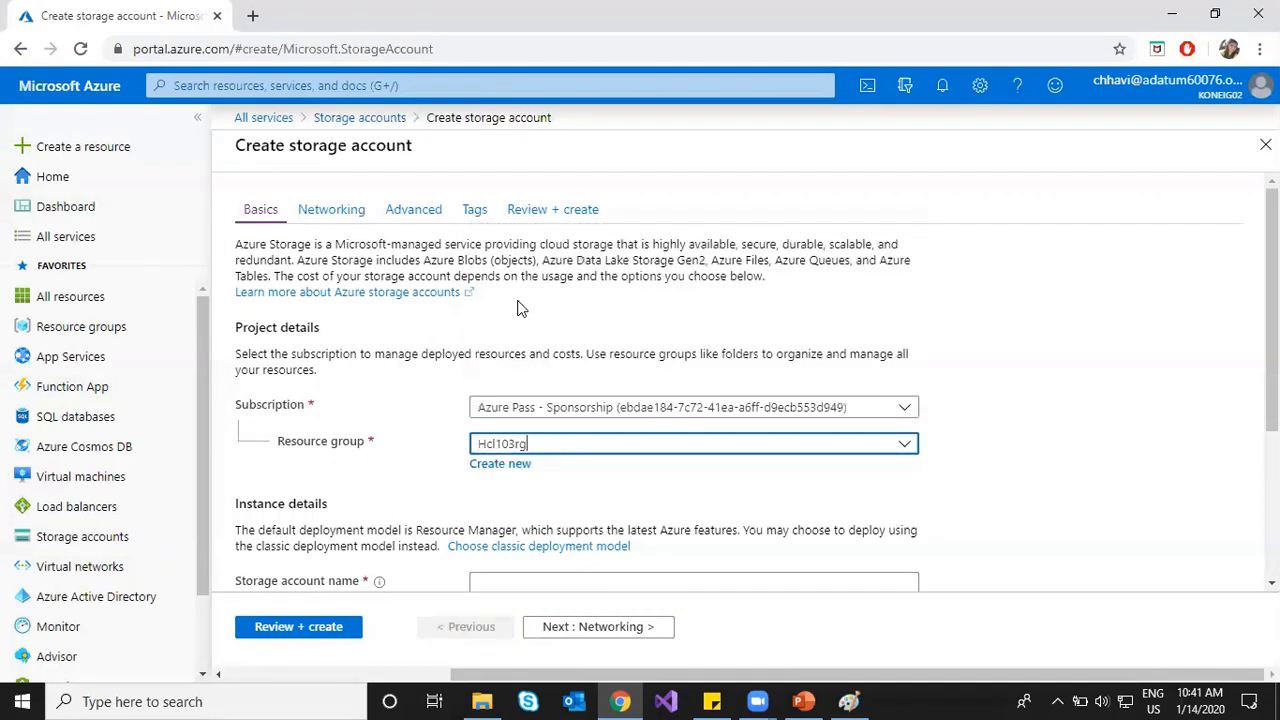
click(986, 450)
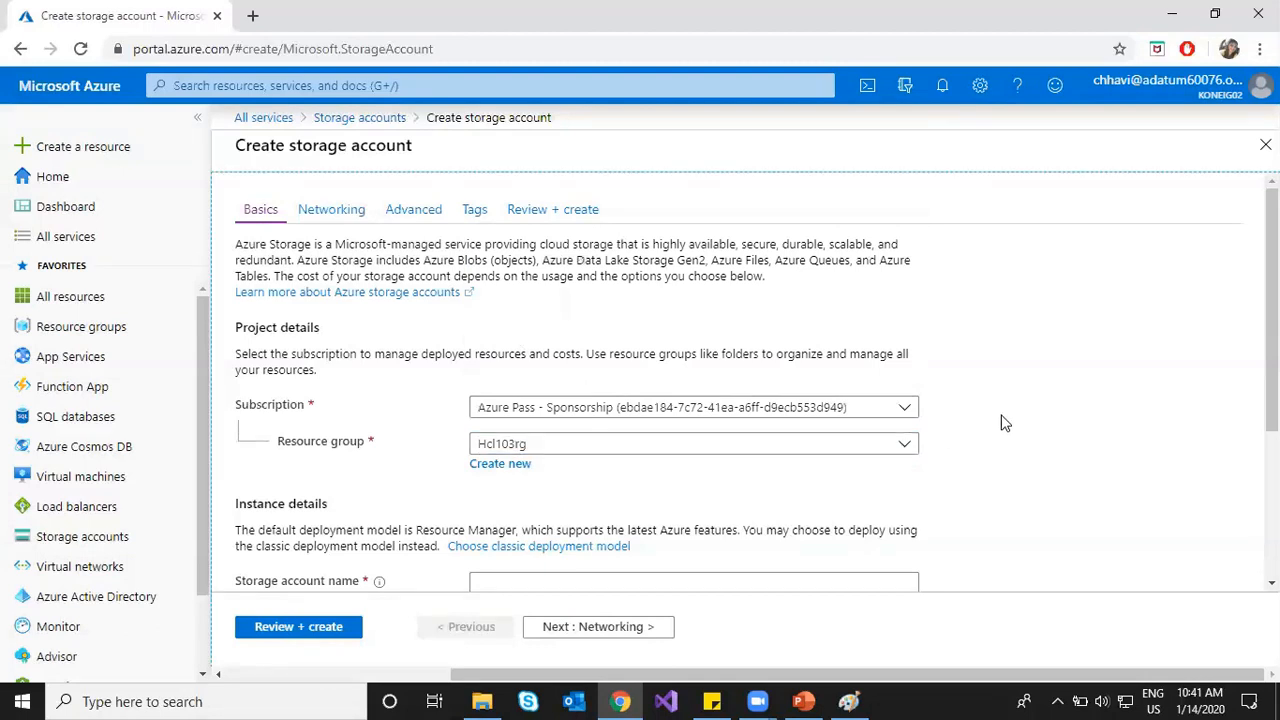
Name the storage account storage1411 in the instance details
scroll(1004, 422, down, 2)
drag(283, 403, 360, 404)
click(529, 398)
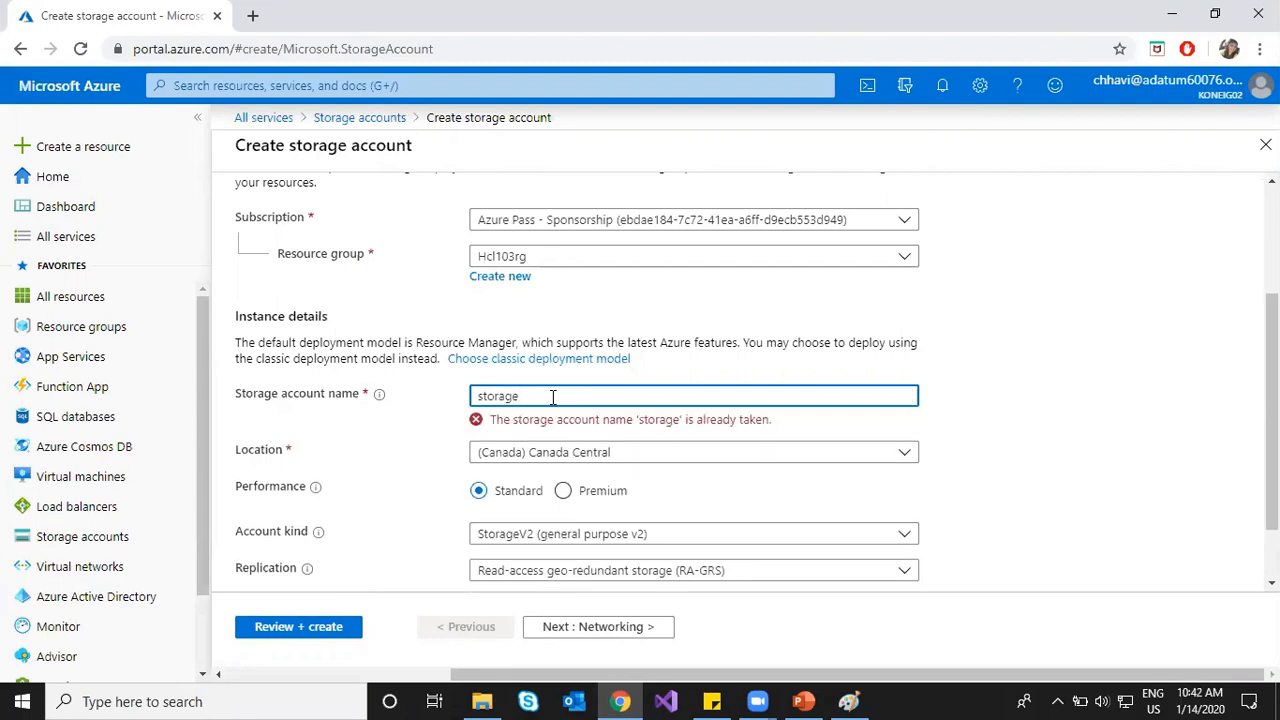
text(411)
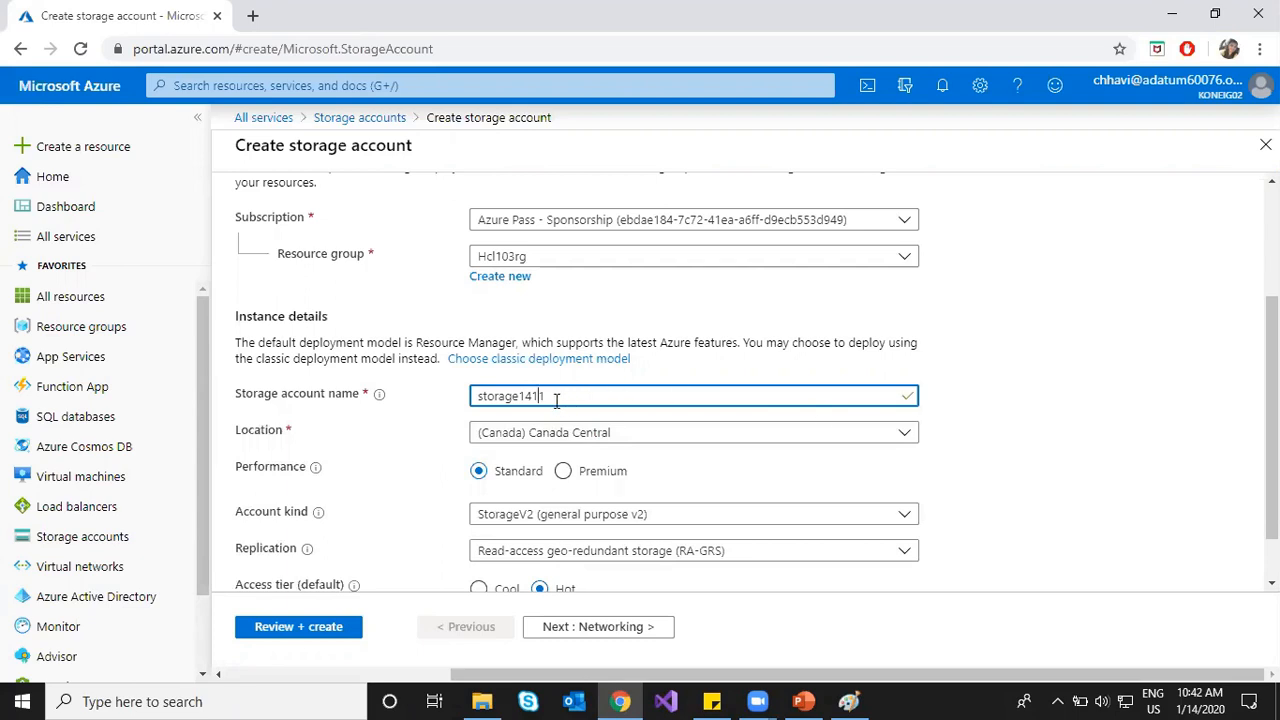
double_click(503, 393)
click(969, 396)
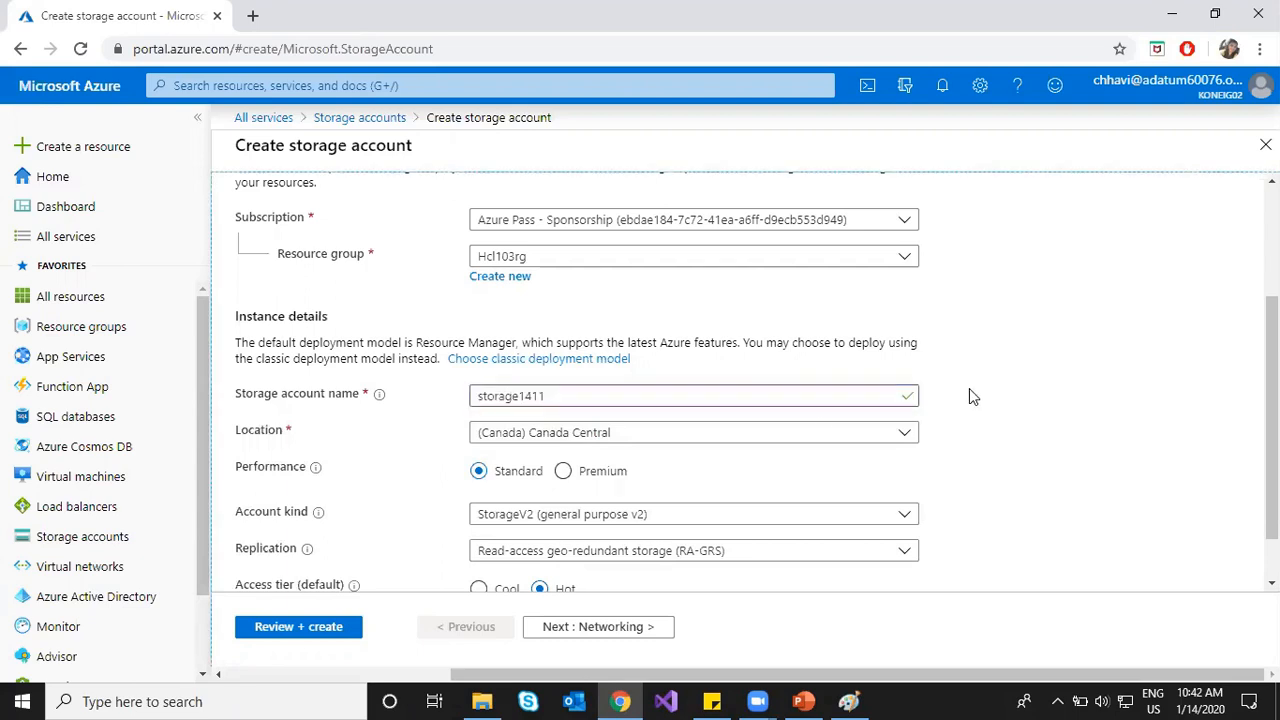
Set the storage account's location to (US) East US
scroll(969, 392, down, 1)
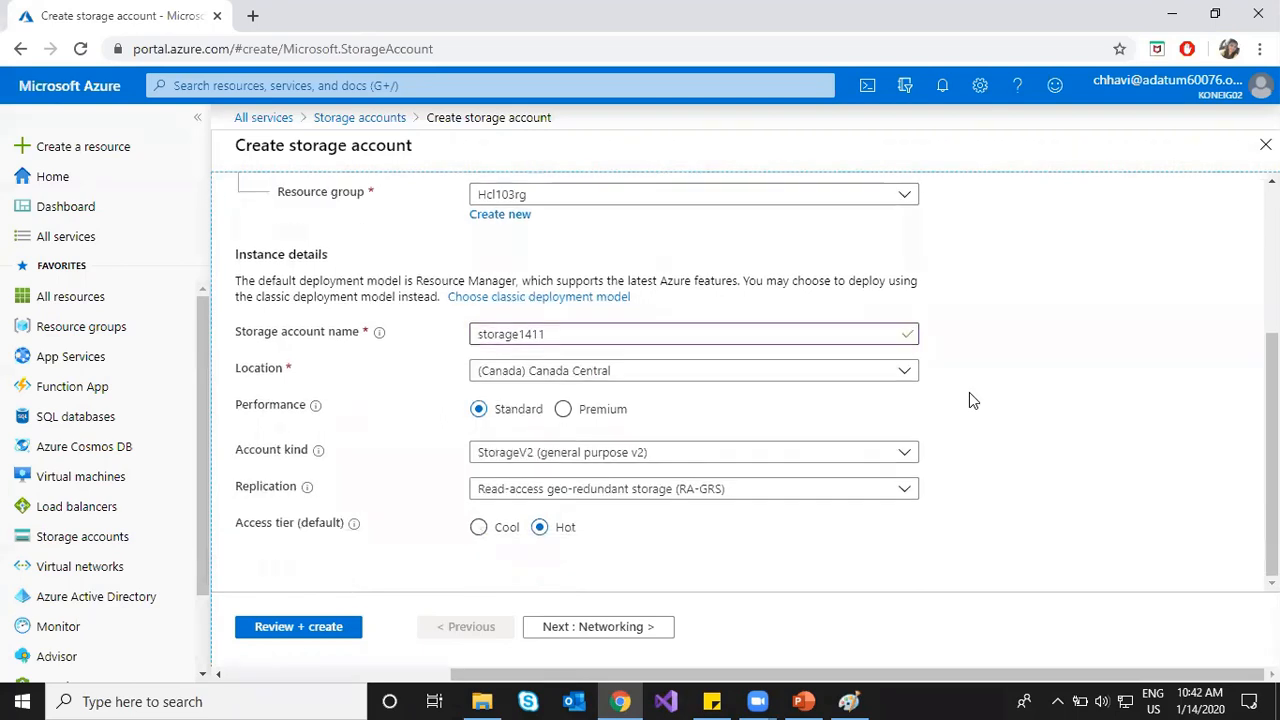
click(905, 373)
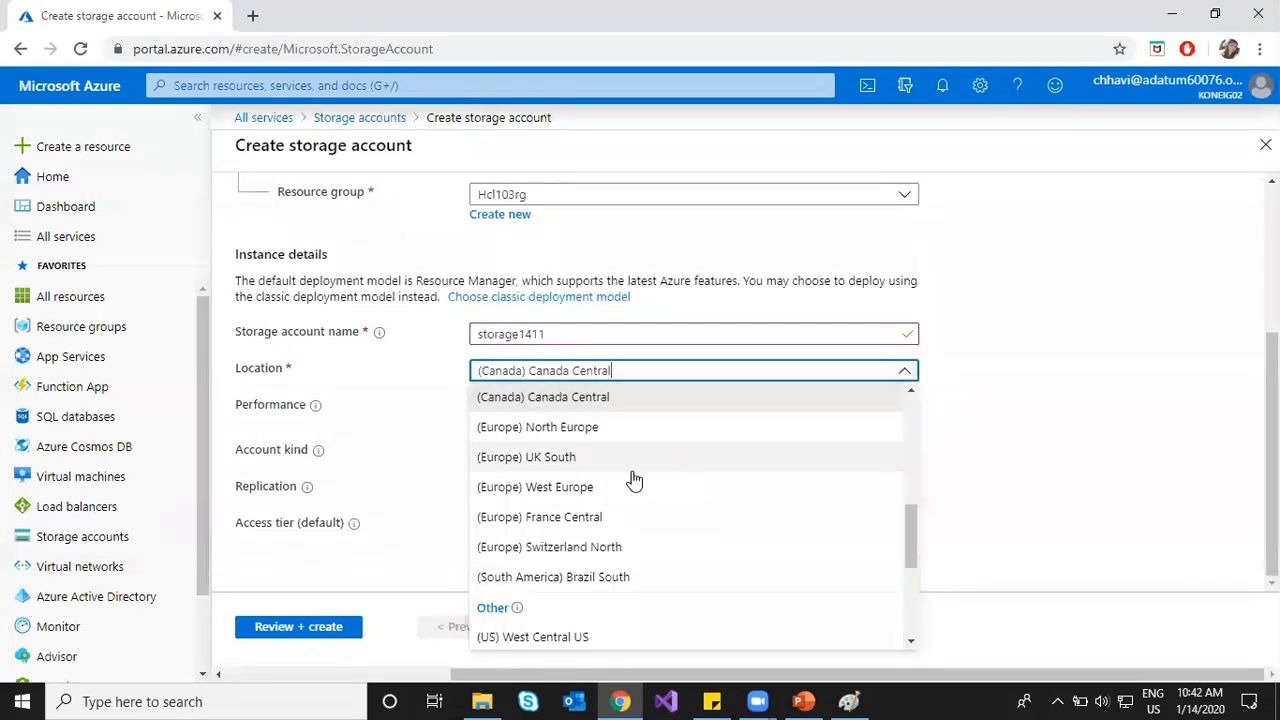
scroll(633, 481, up, 1)
scroll(646, 474, up, 5)
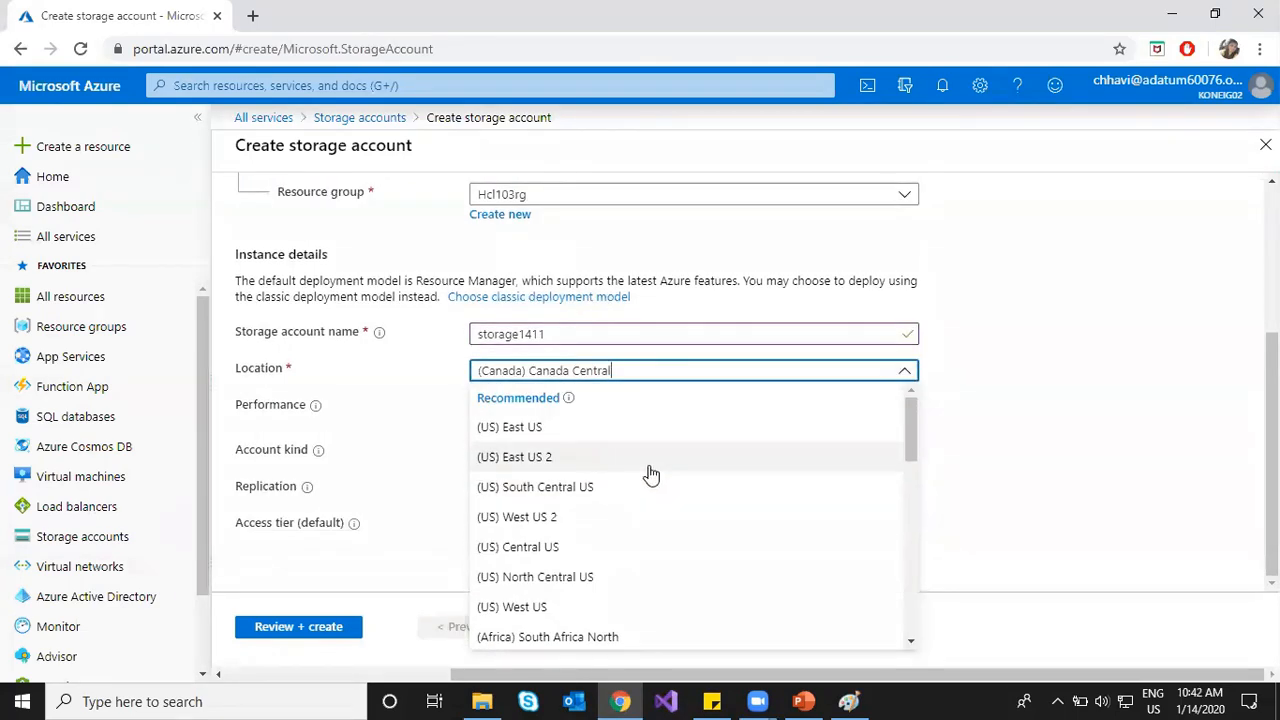
click(567, 428)
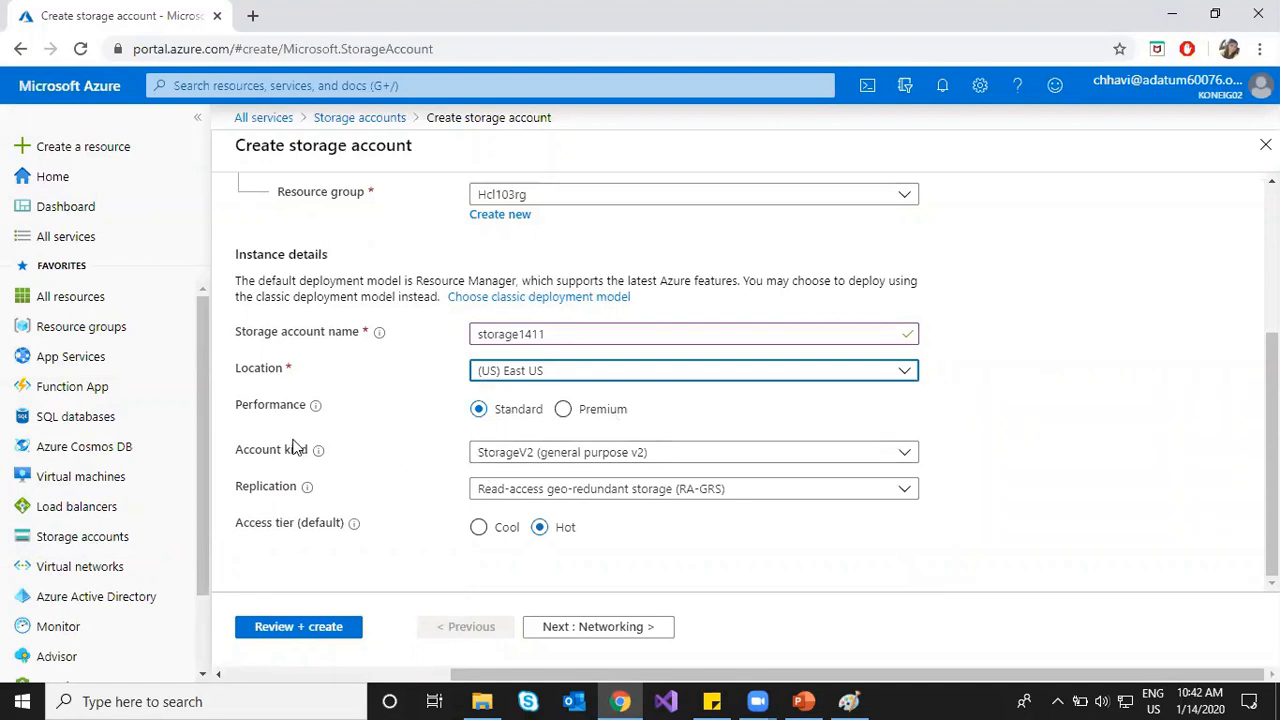
Review the available account kinds and the default access tier setting without changing them
click(522, 455)
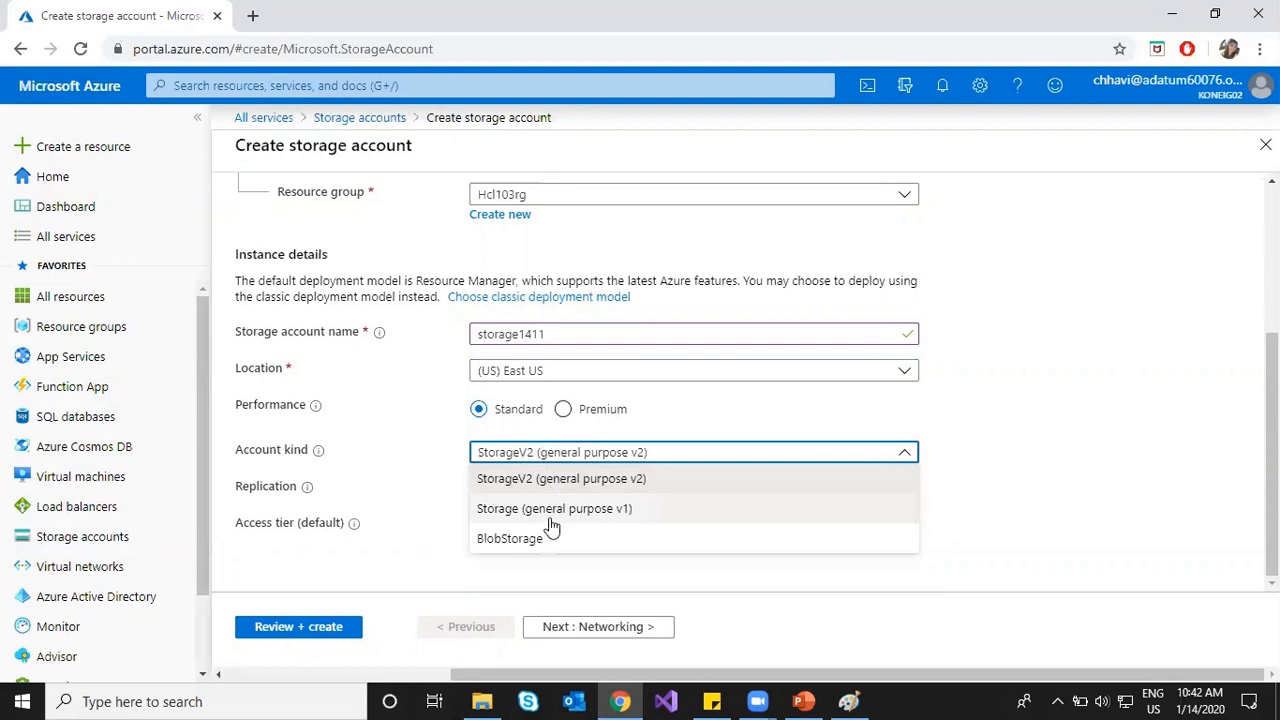
click(1040, 458)
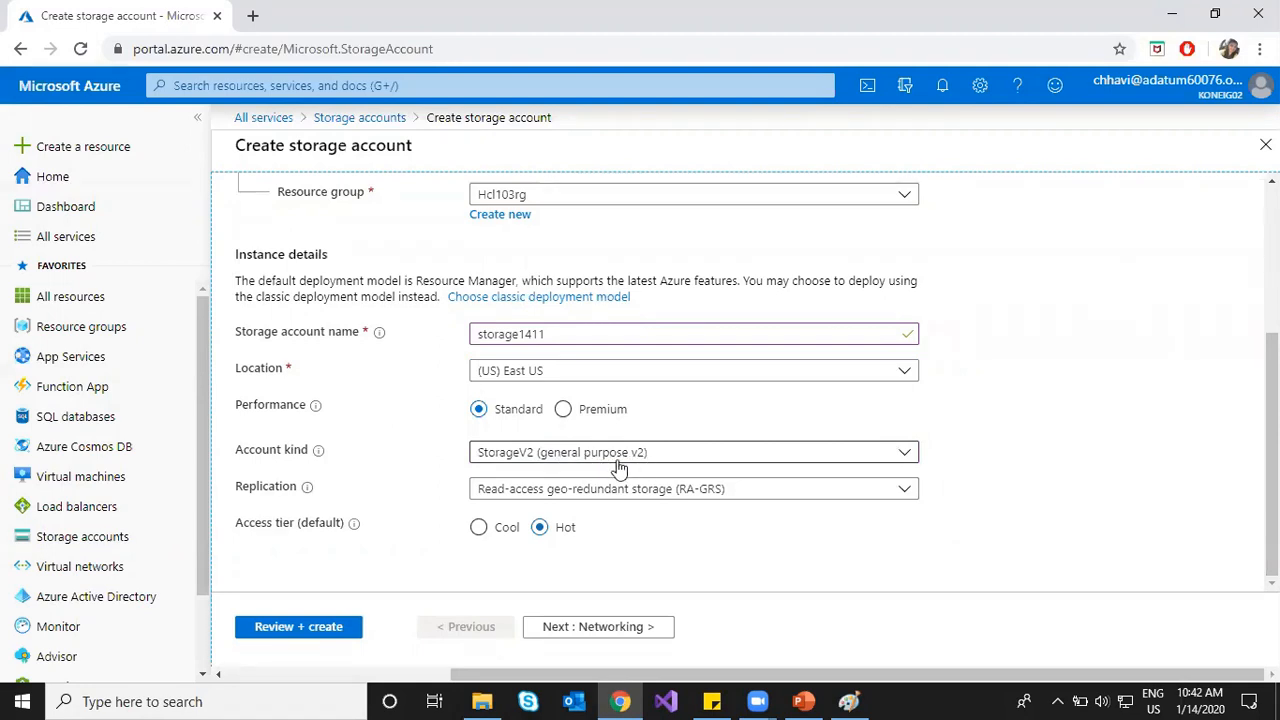
drag(238, 528, 320, 528)
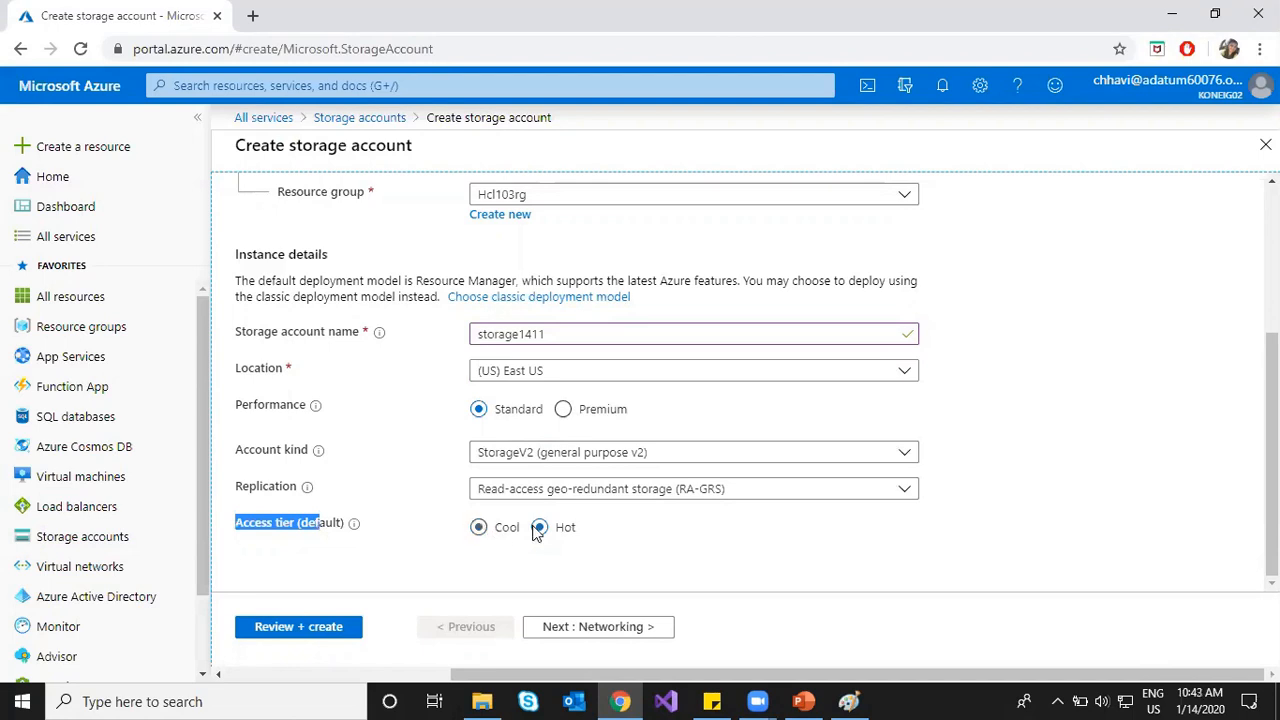
click(782, 541)
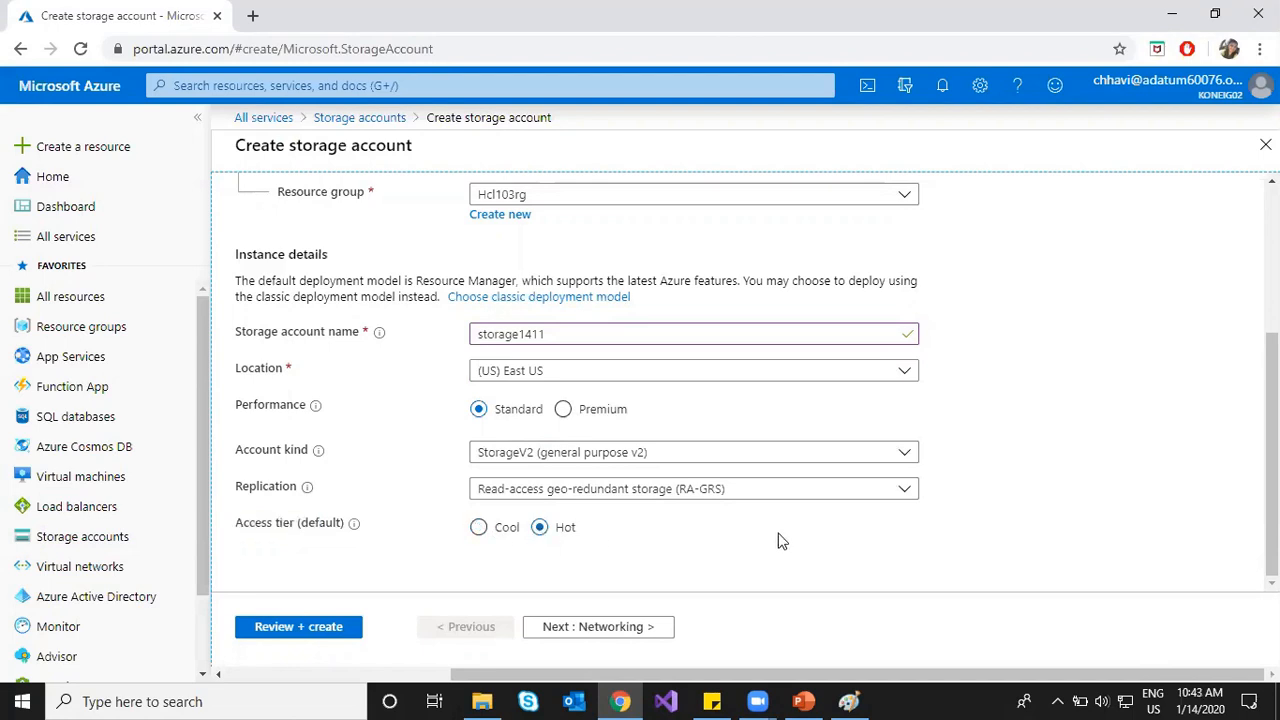
Switch to Paint and save the storage account notes as a PNG named 6 in the HCL 2 folder
click(848, 701)
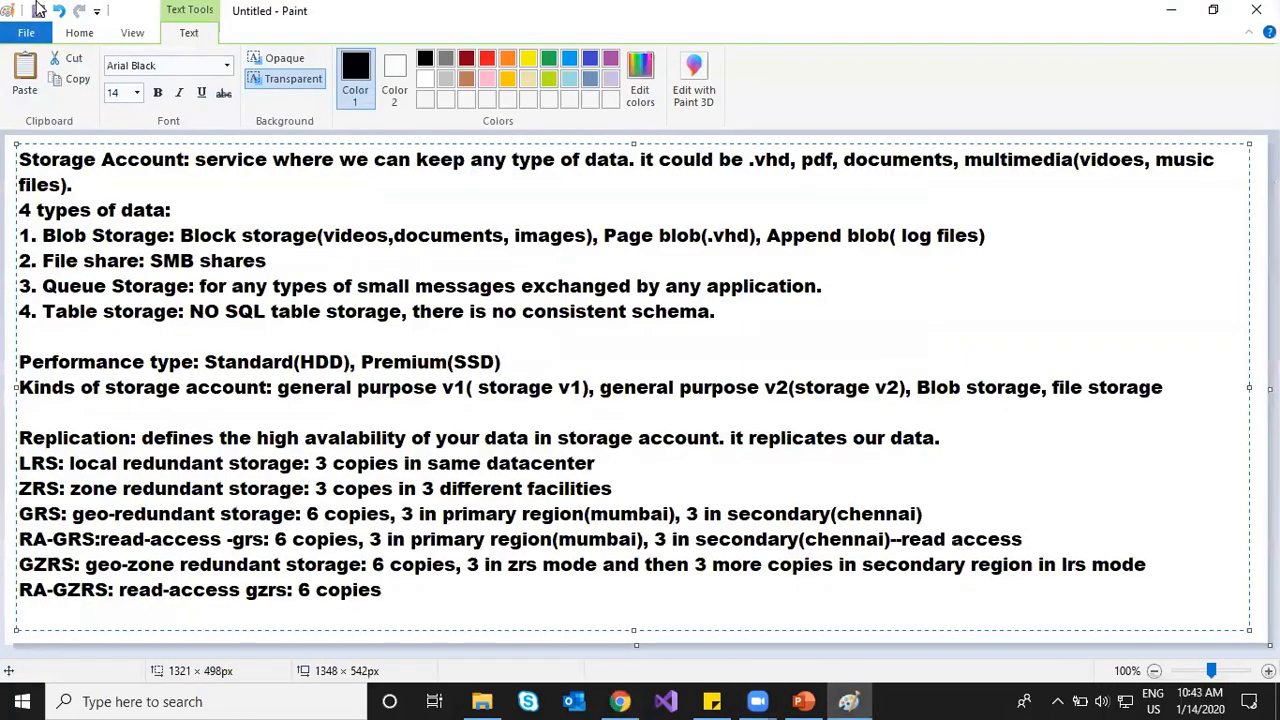
click(38, 10)
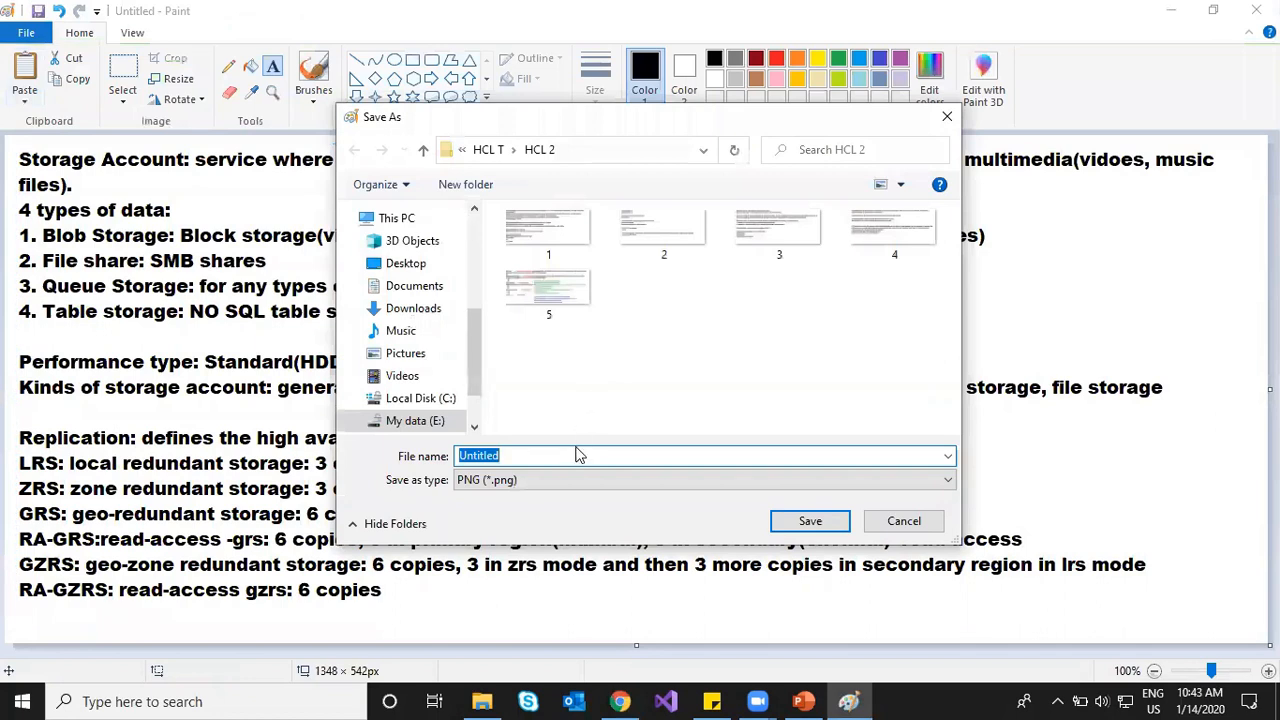
text(6)
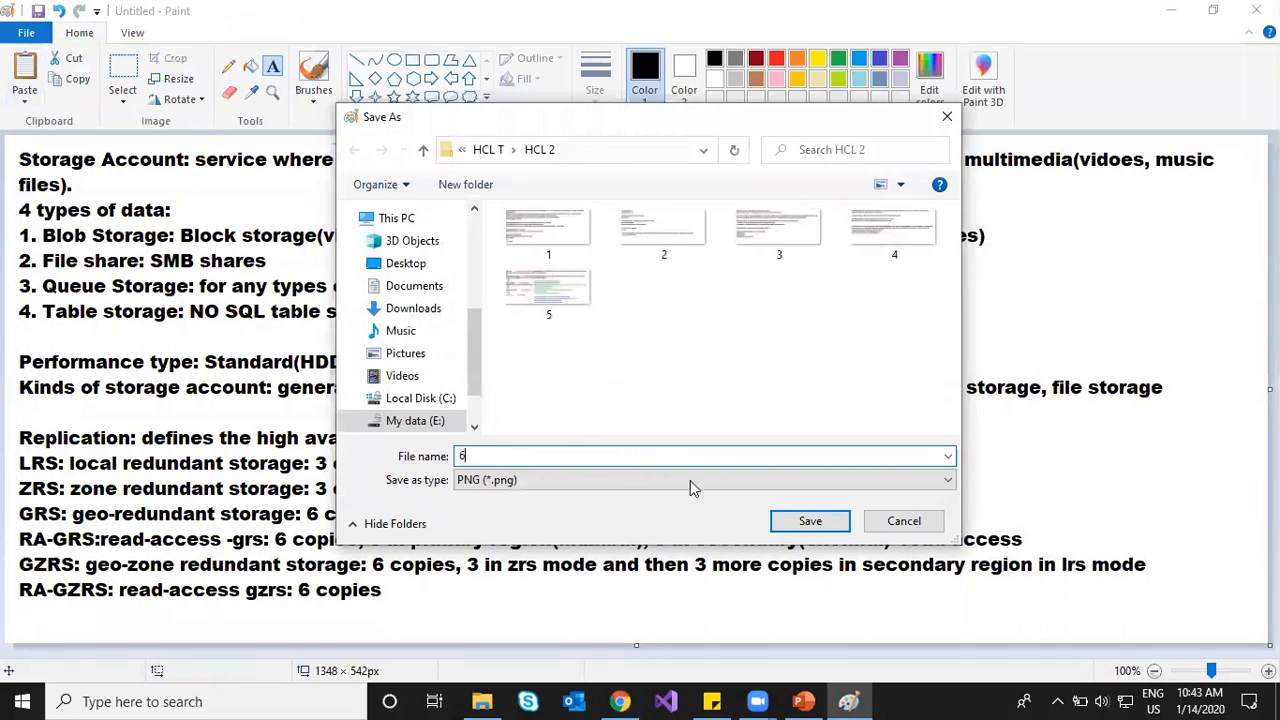
click(810, 521)
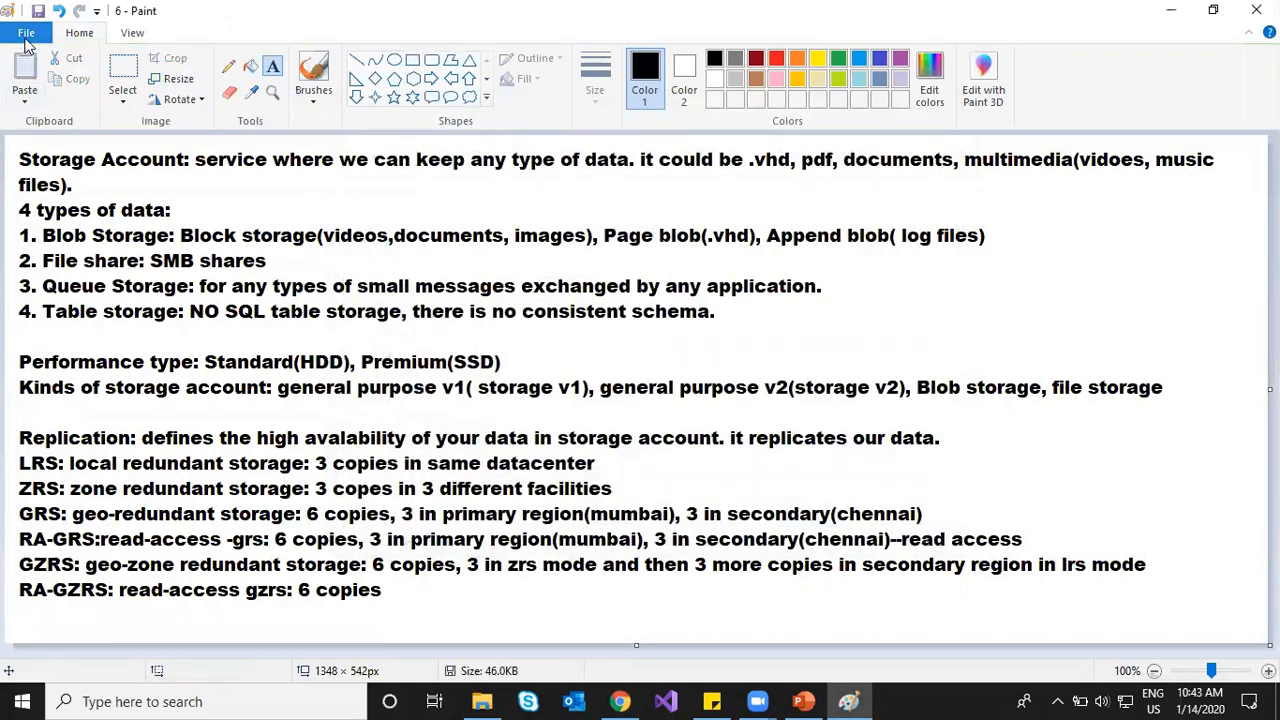
Start a new blank picture and add a text box of about 1312 × 519 px covering most of the canvas
click(26, 35)
click(45, 64)
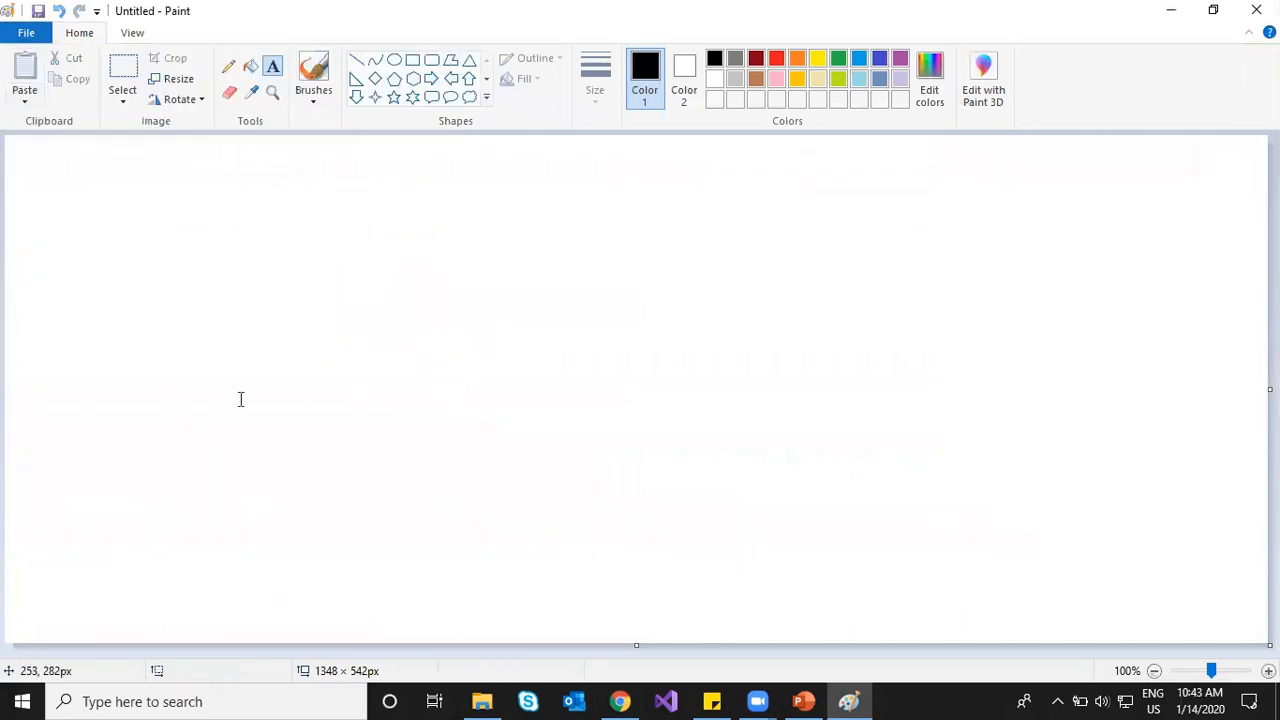
click(17, 150)
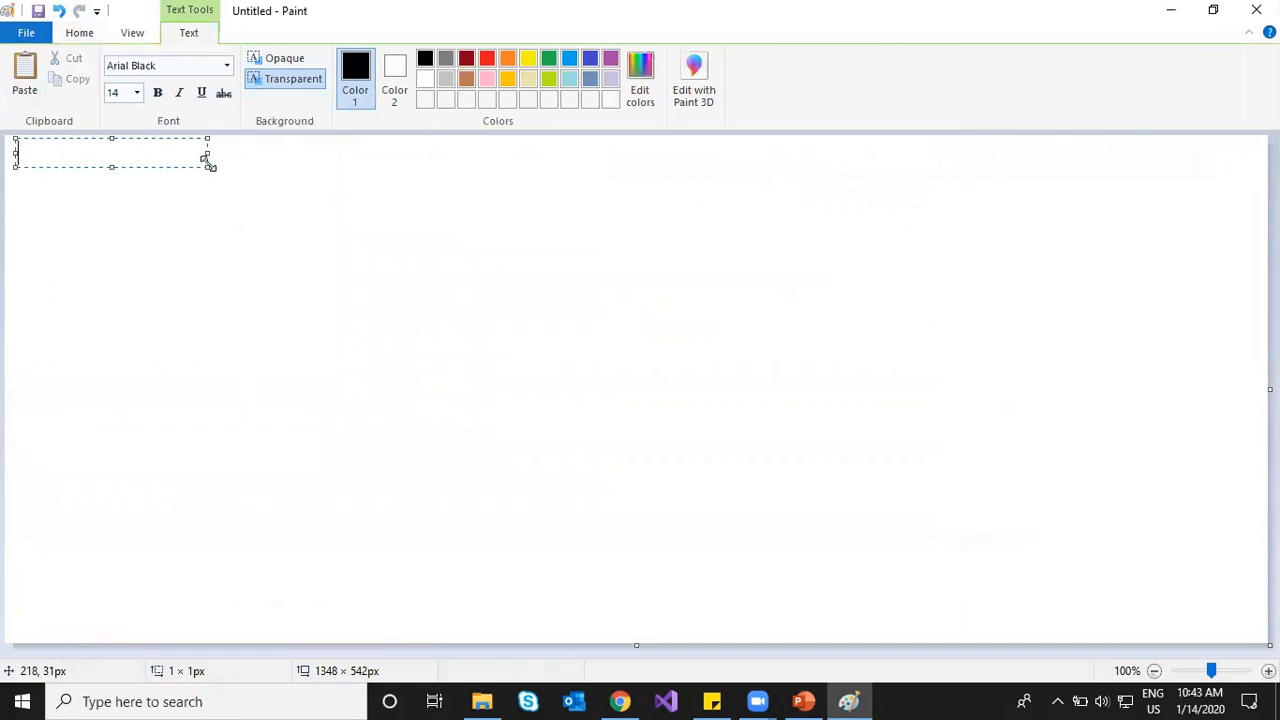
drag(208, 165, 1239, 621)
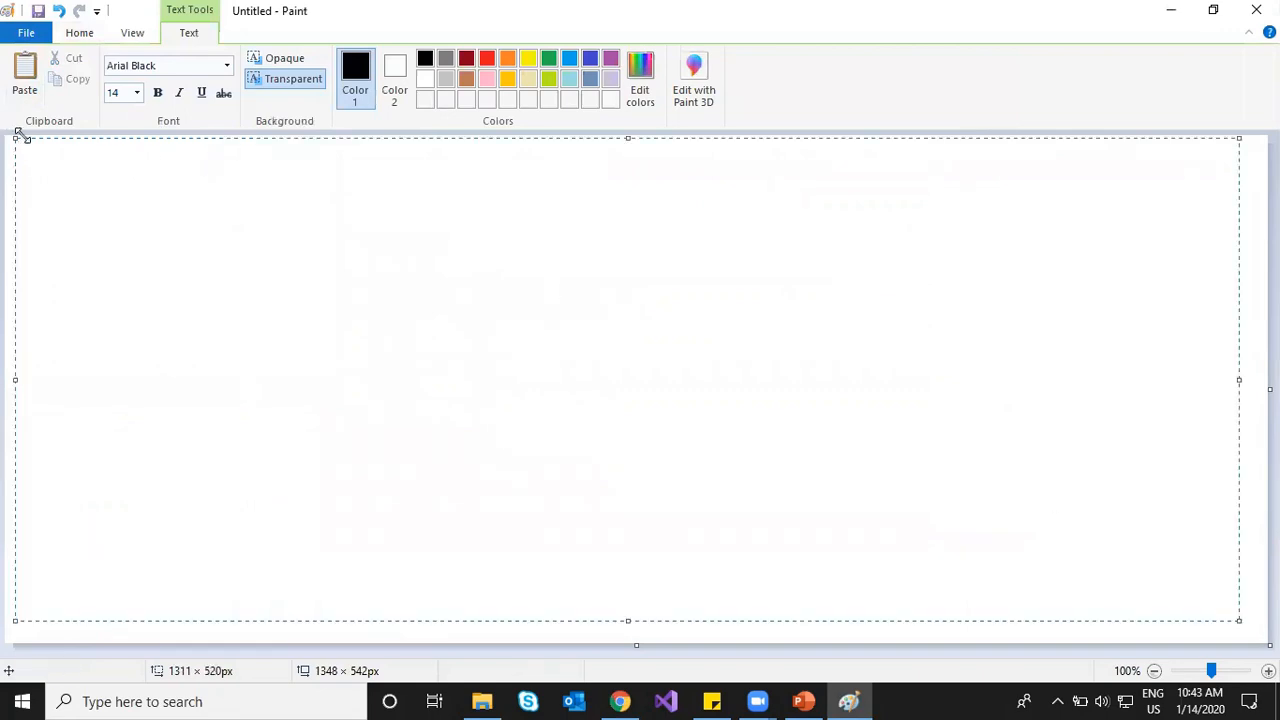
drag(16, 138, 15, 139)
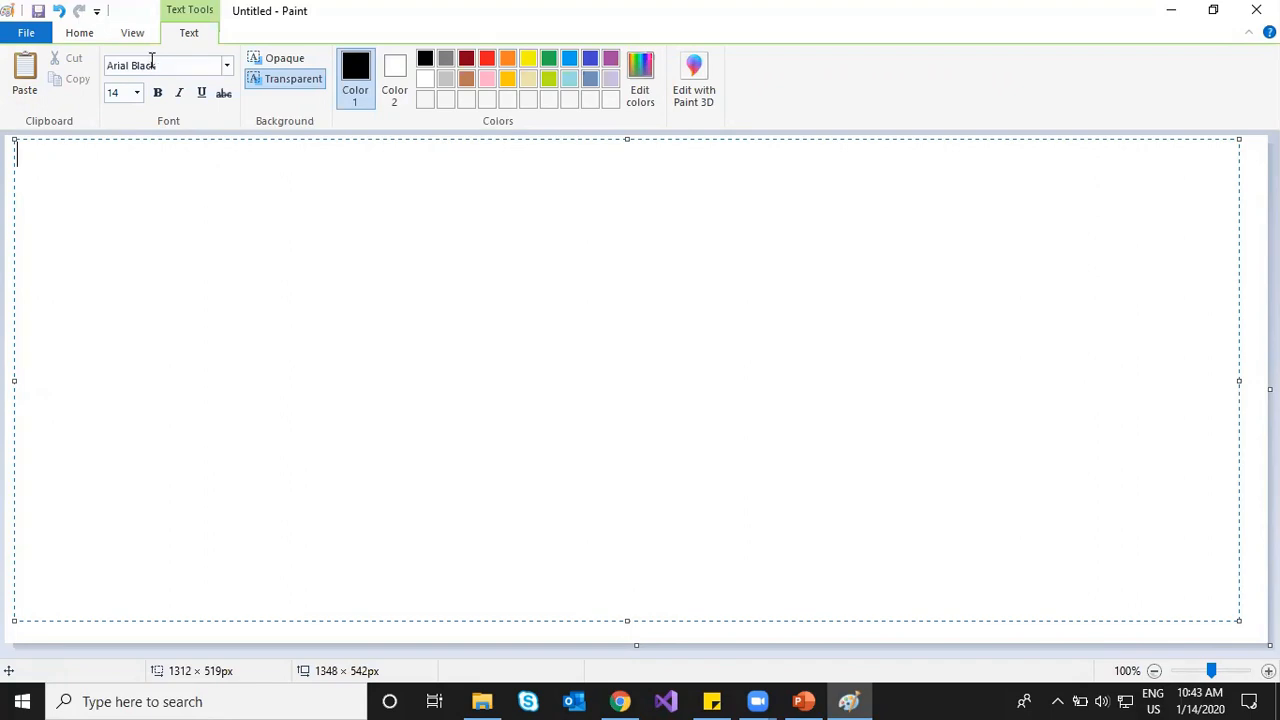
Set the text font to Arial and write the line "Access Tier: Cool, hot" in the text box
click(226, 66)
scroll(160, 330, down, 2)
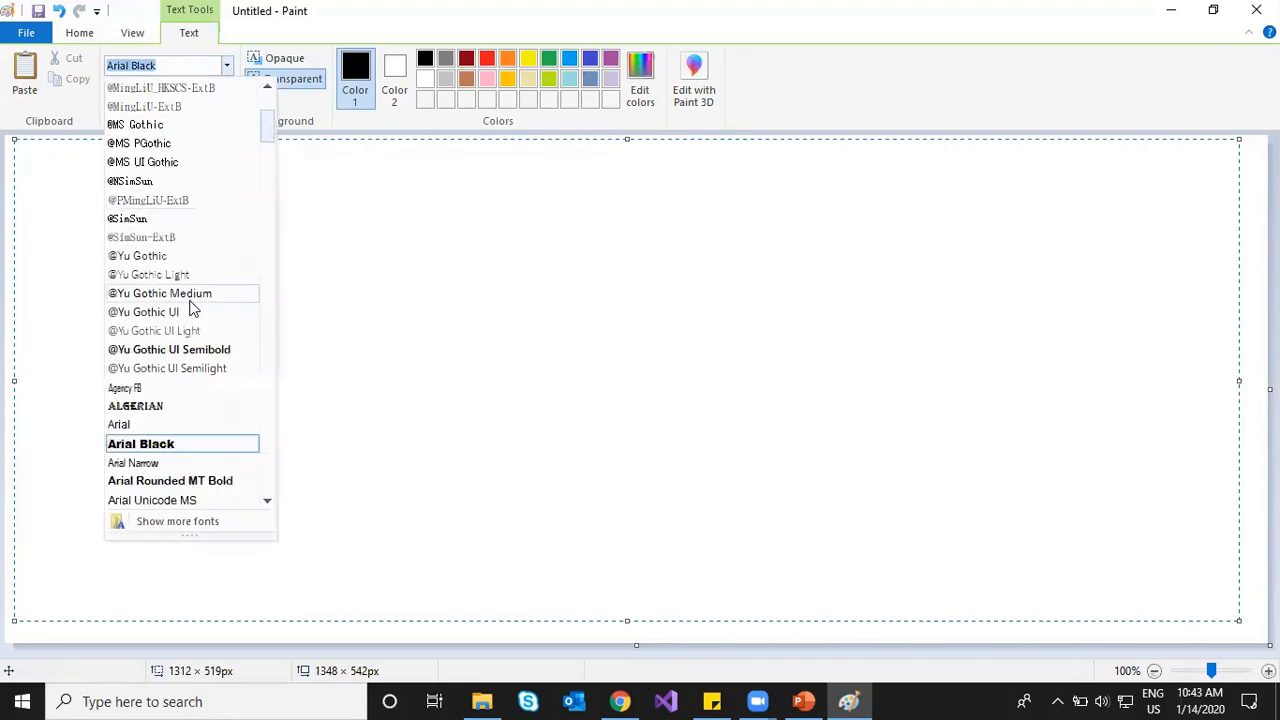
click(143, 366)
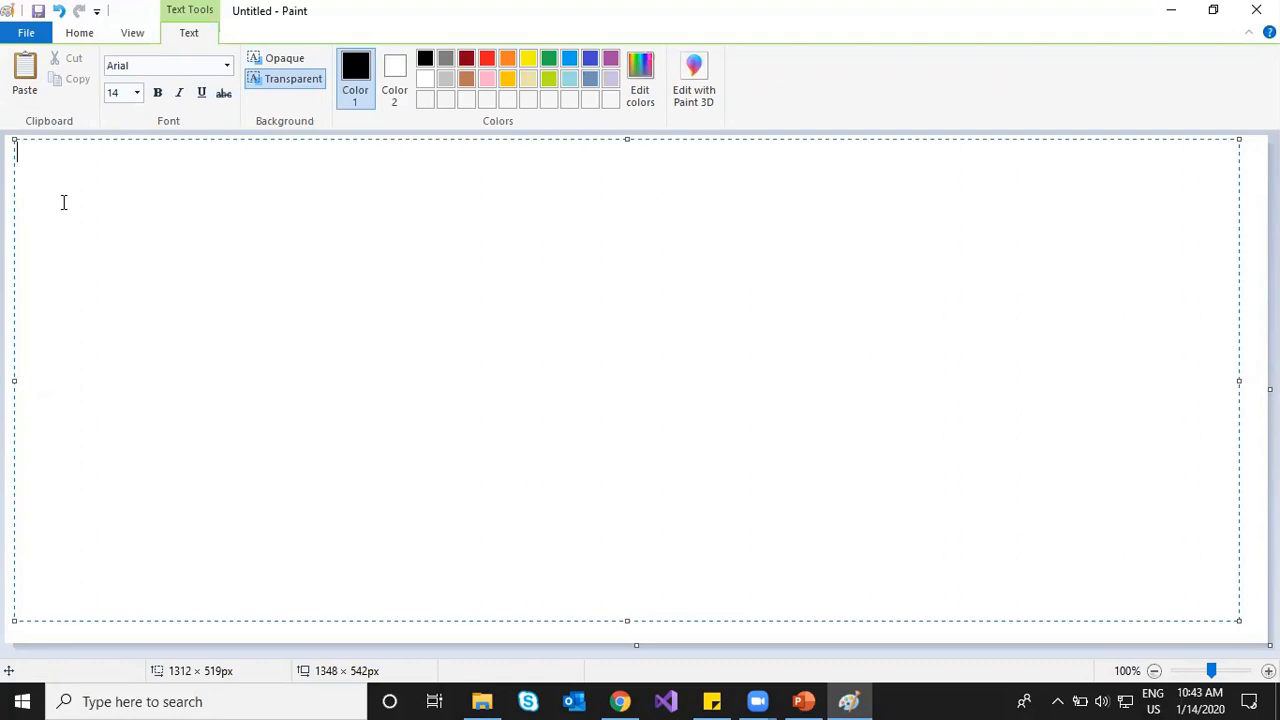
text(Access Tier: Cool)
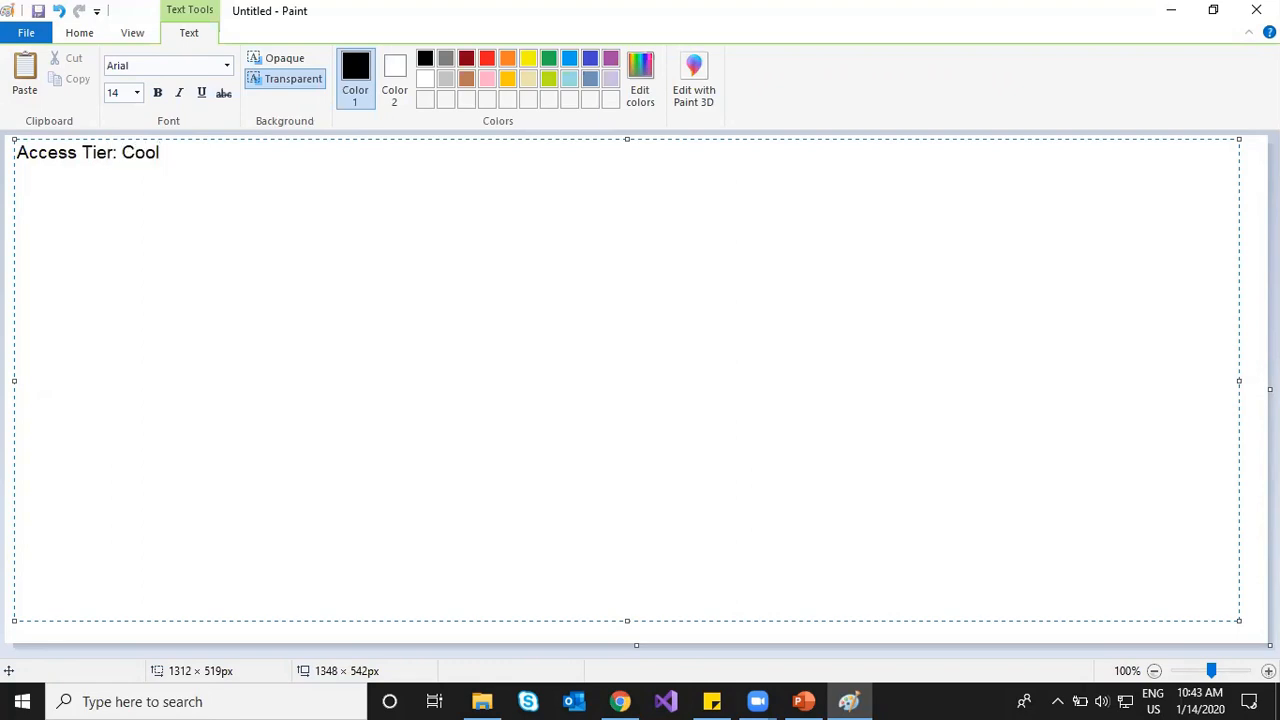
text(, hot)
key(Return)
Switch back to the Create storage account form in Chrome
click(802, 701)
click(620, 701)
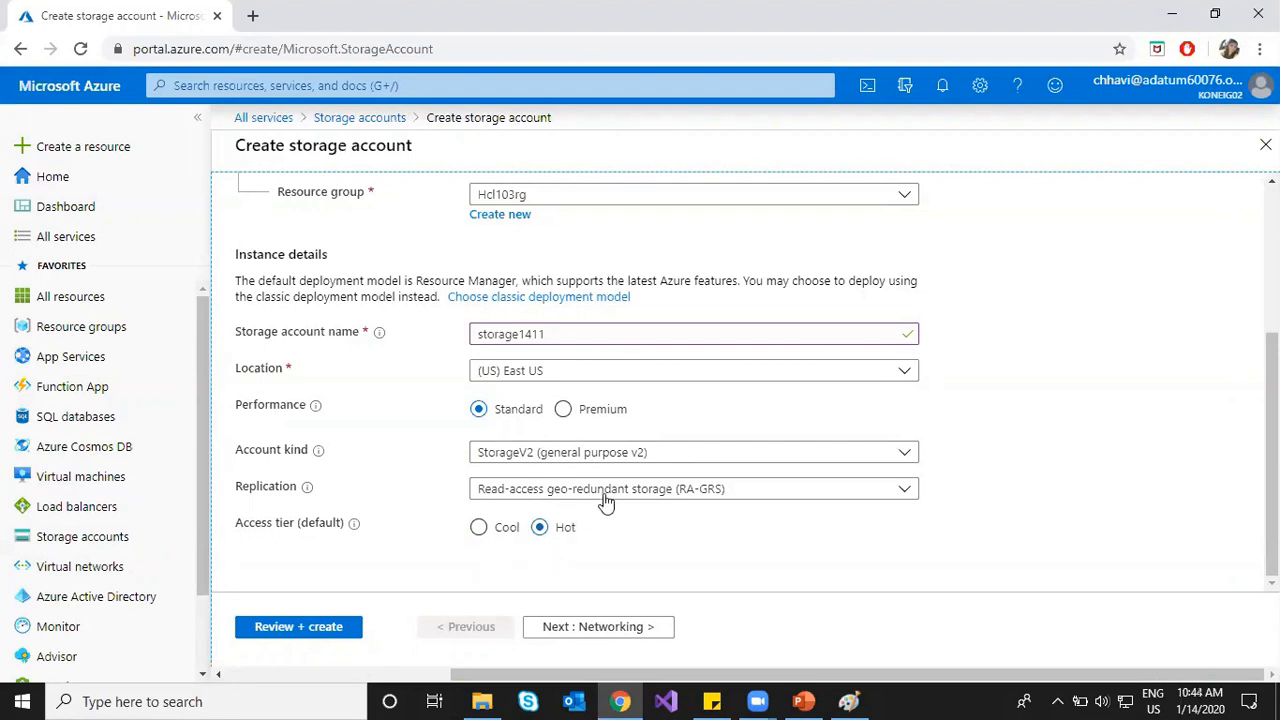
Try the account kind Storage (general purpose v1), and return it to StorageV2 (general purpose v2)
click(632, 456)
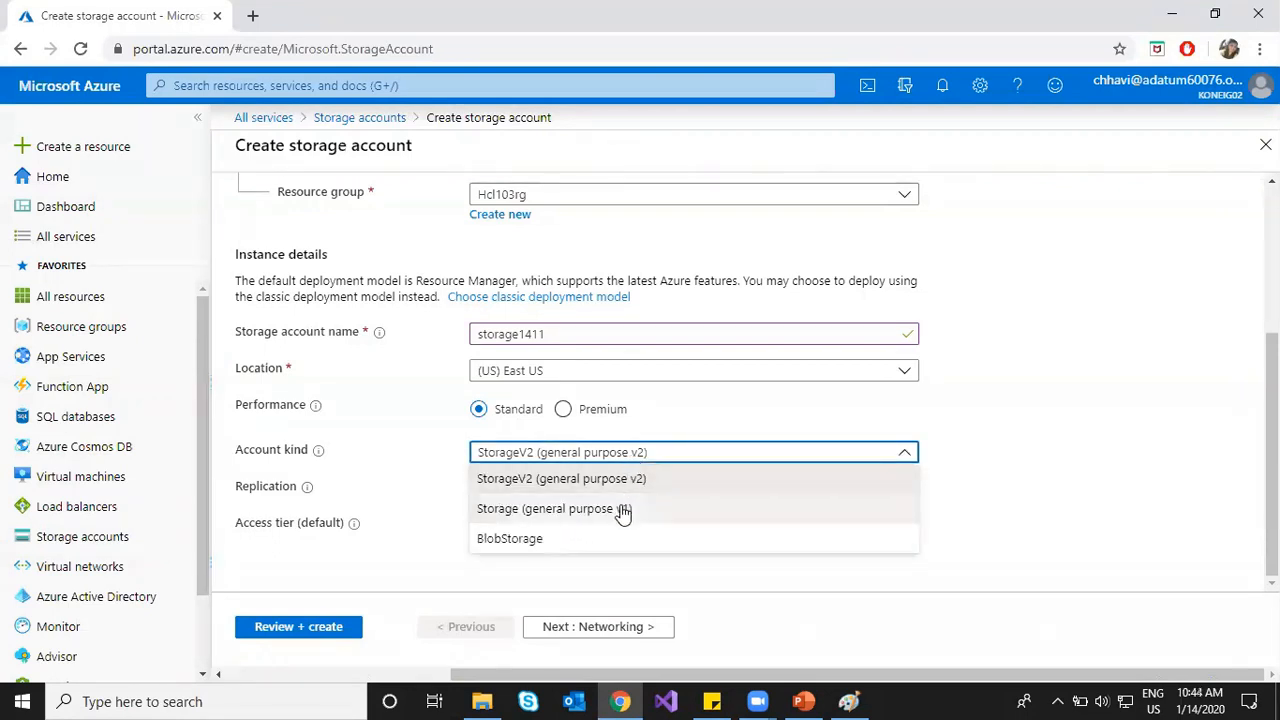
click(622, 510)
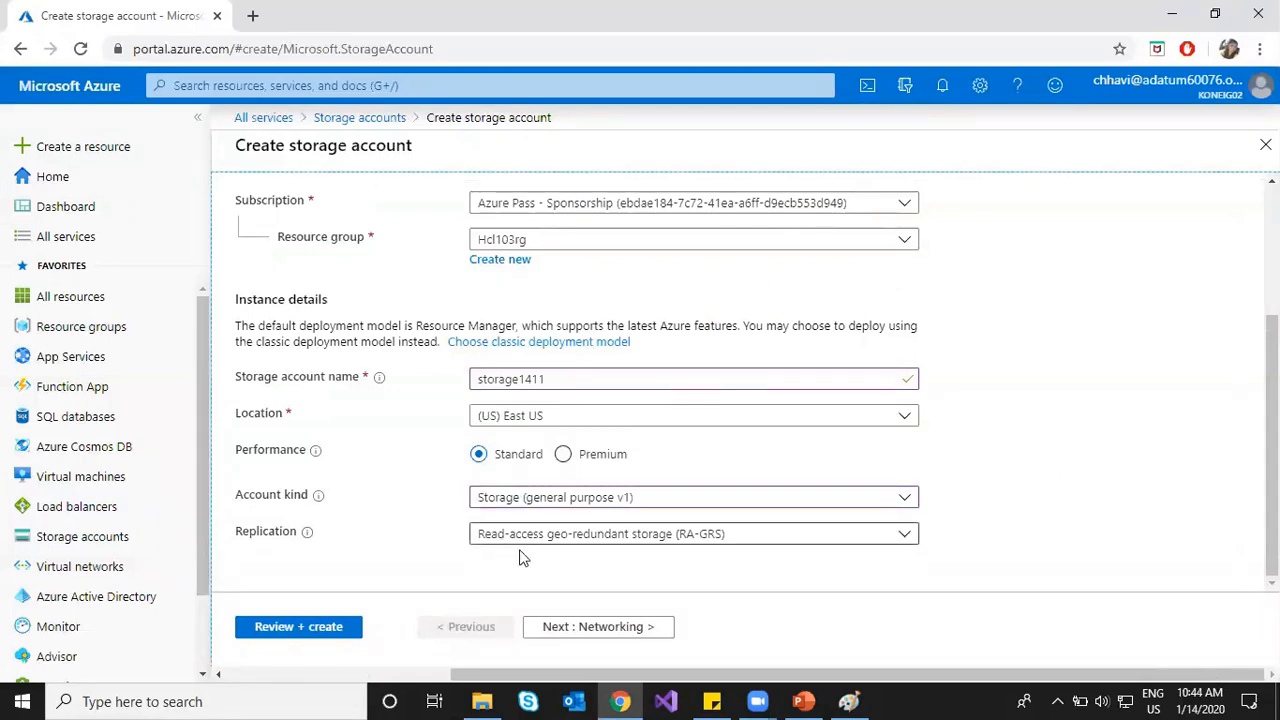
click(586, 505)
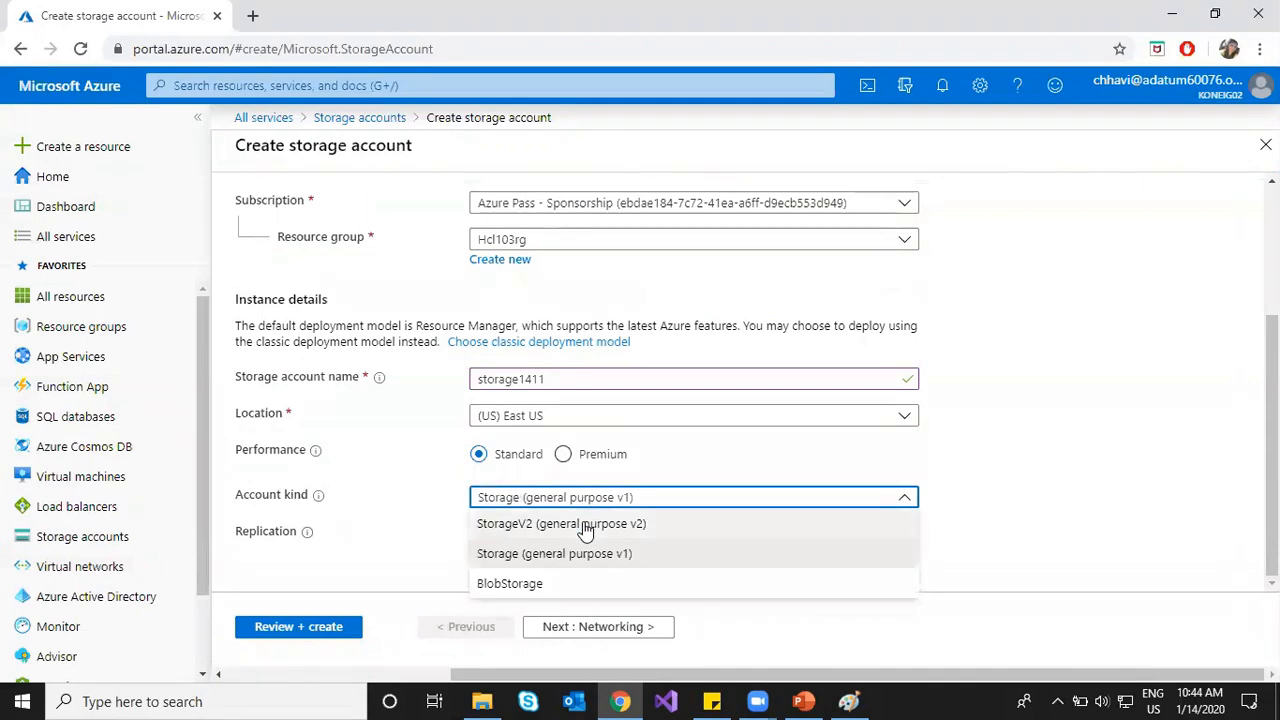
click(586, 523)
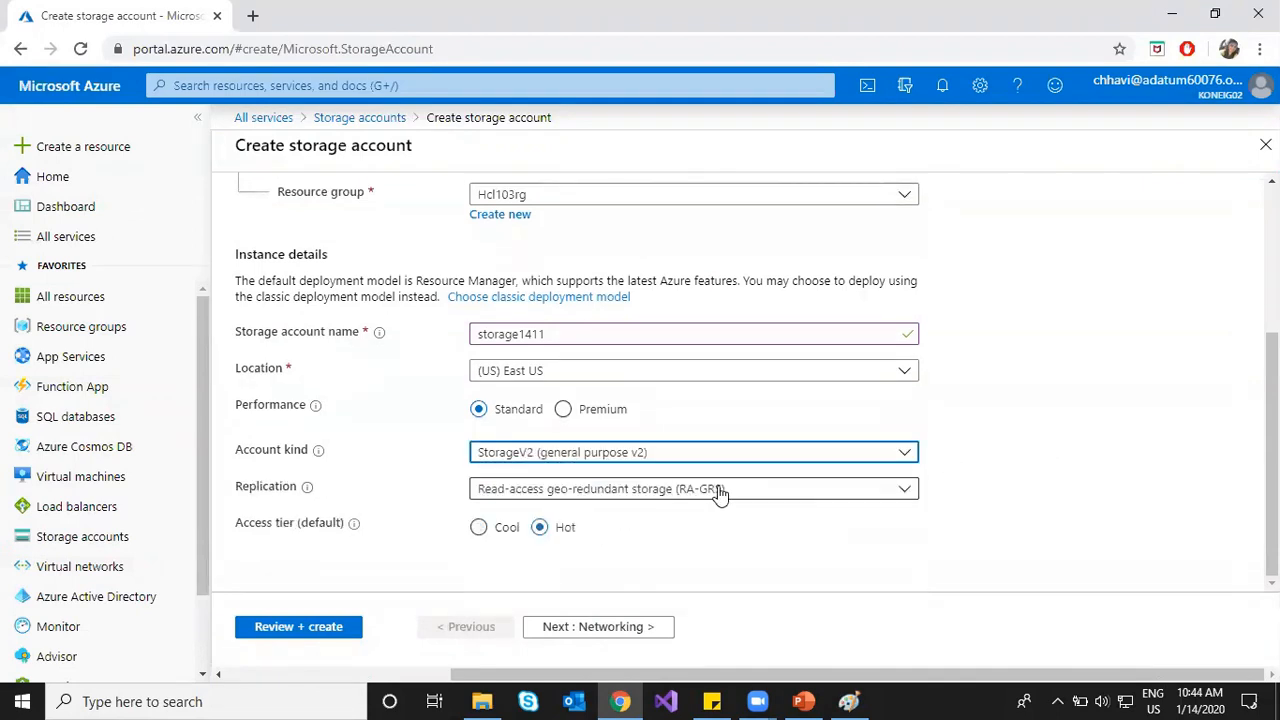
Review the replication options for StorageV2, switch the account kind to Storage (general purpose v1), and review its replication options
click(718, 492)
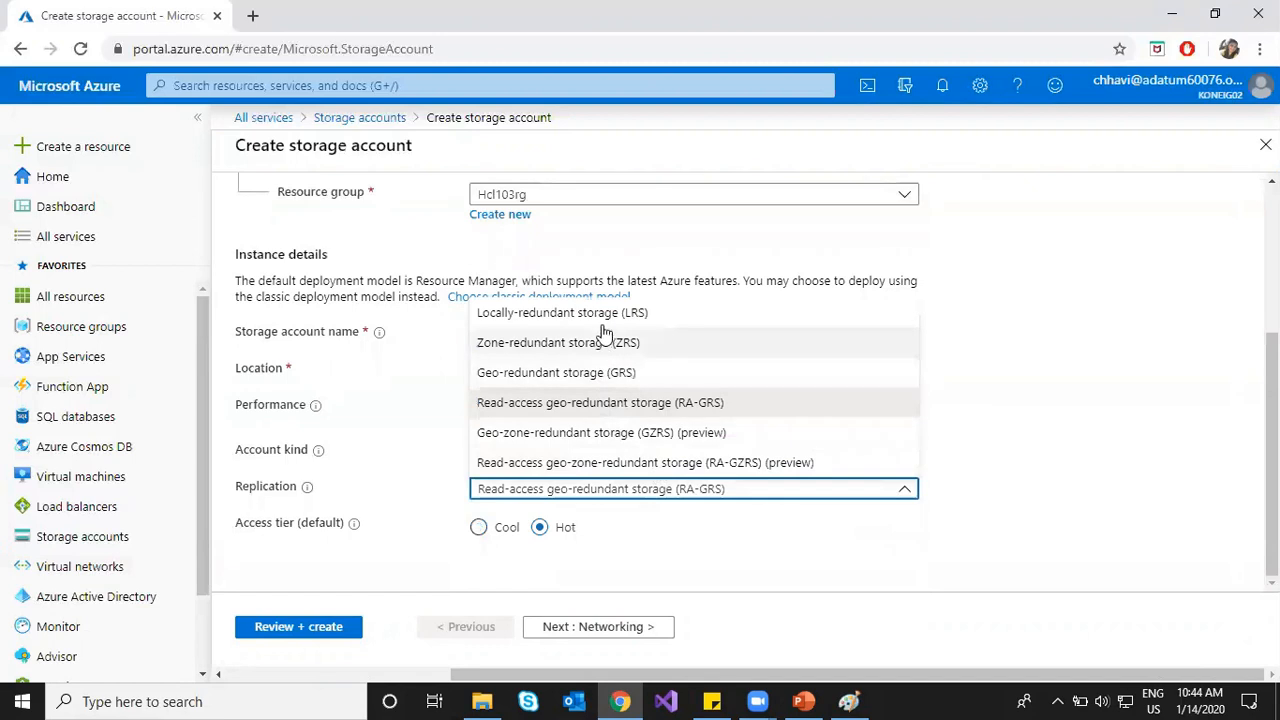
click(1061, 481)
click(618, 455)
click(611, 510)
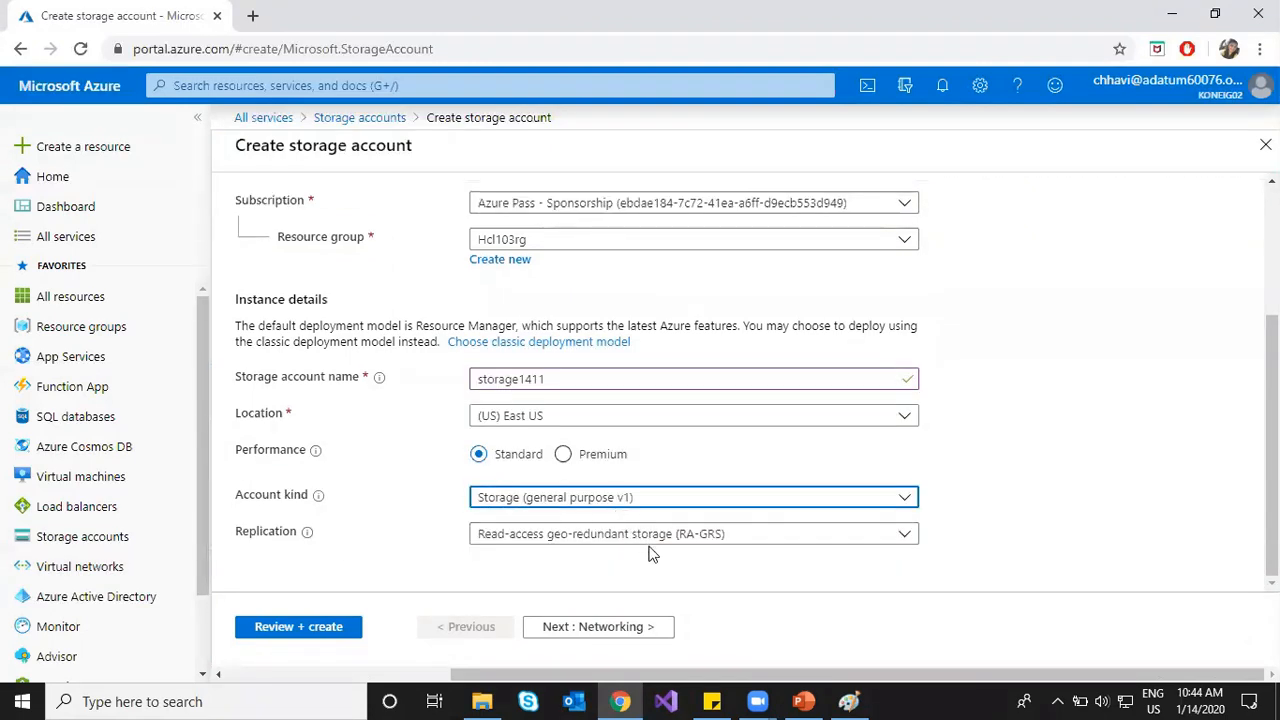
click(252, 569)
click(631, 538)
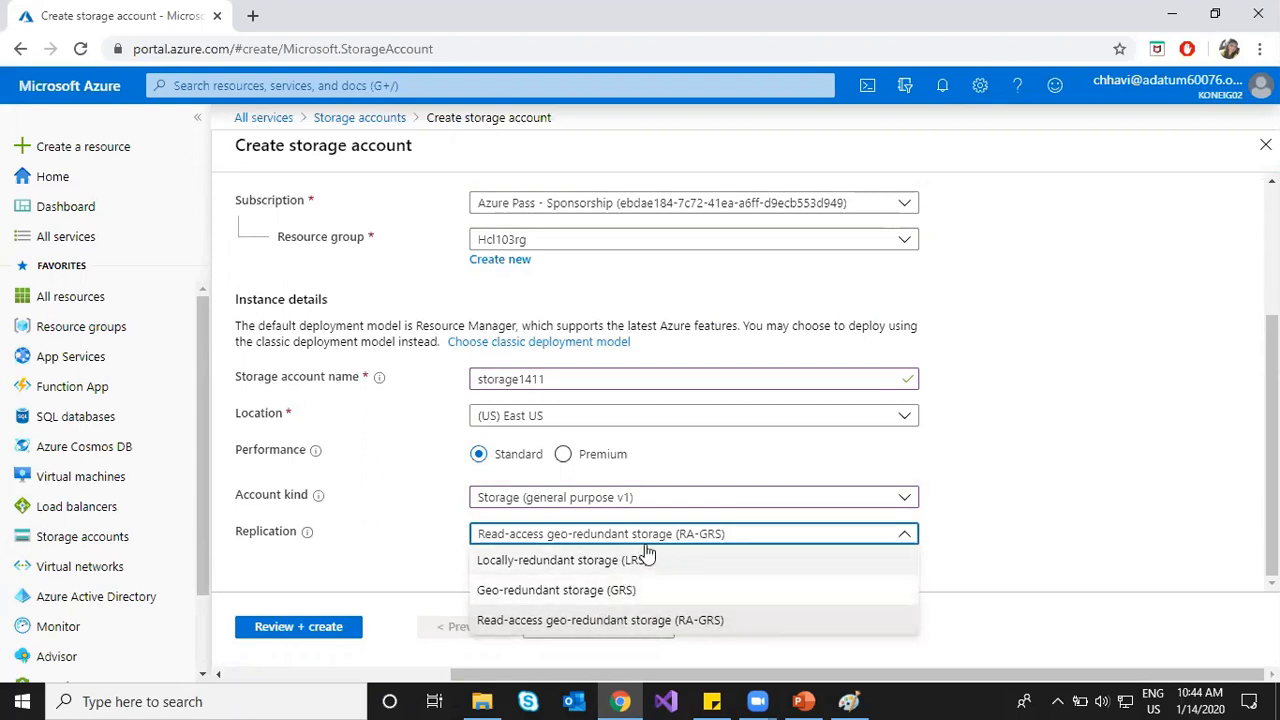
click(1046, 495)
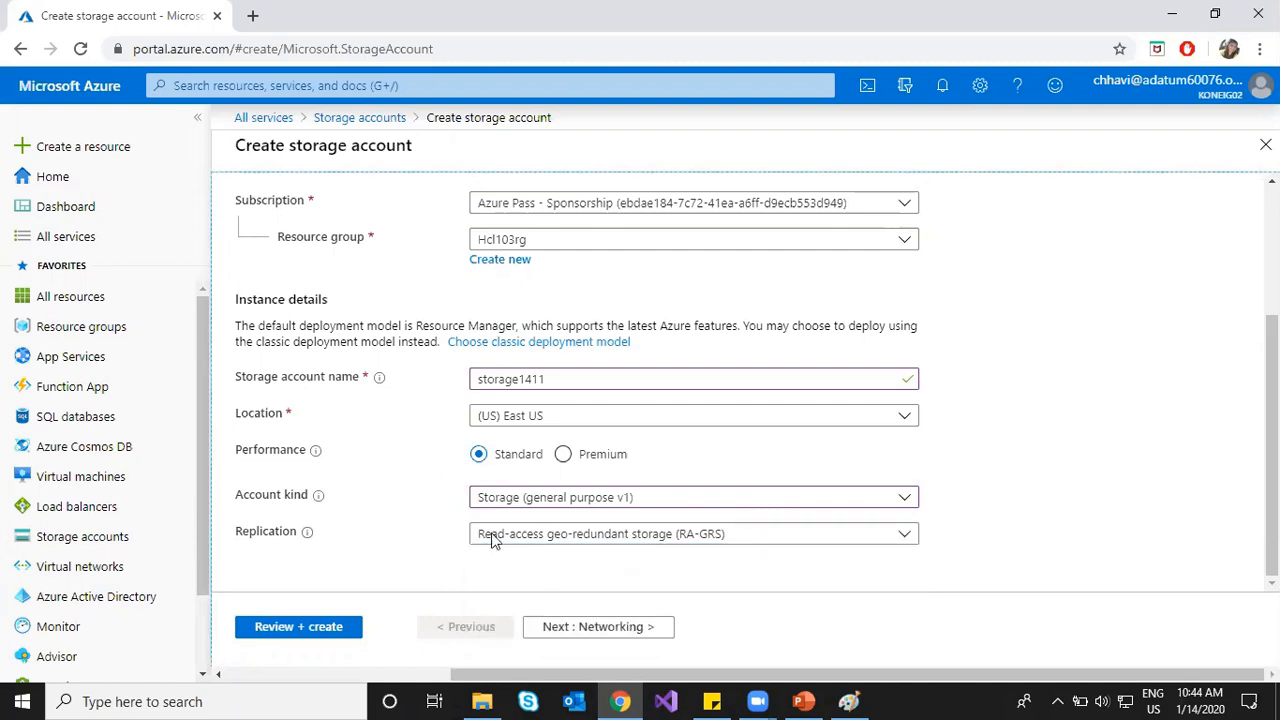
Try the account kind BlobStorage and review its replication options and default access tier setting
click(586, 502)
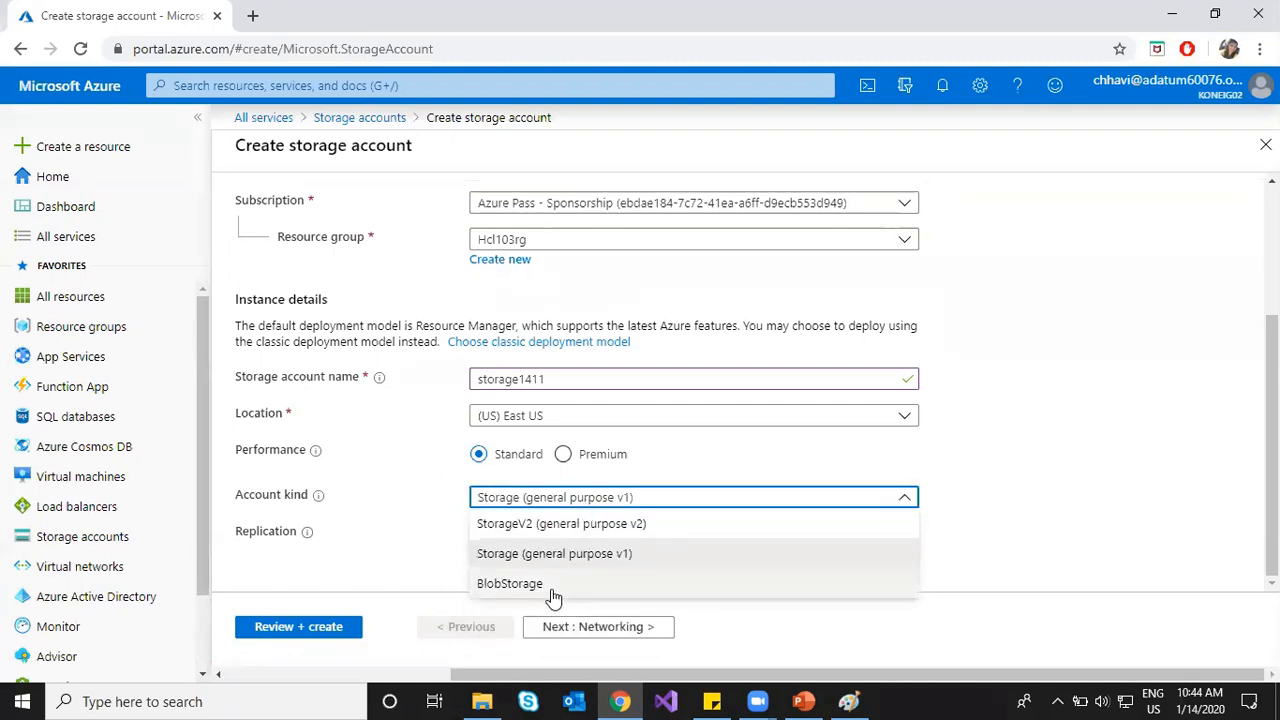
click(551, 584)
scroll(1029, 420, down, 1)
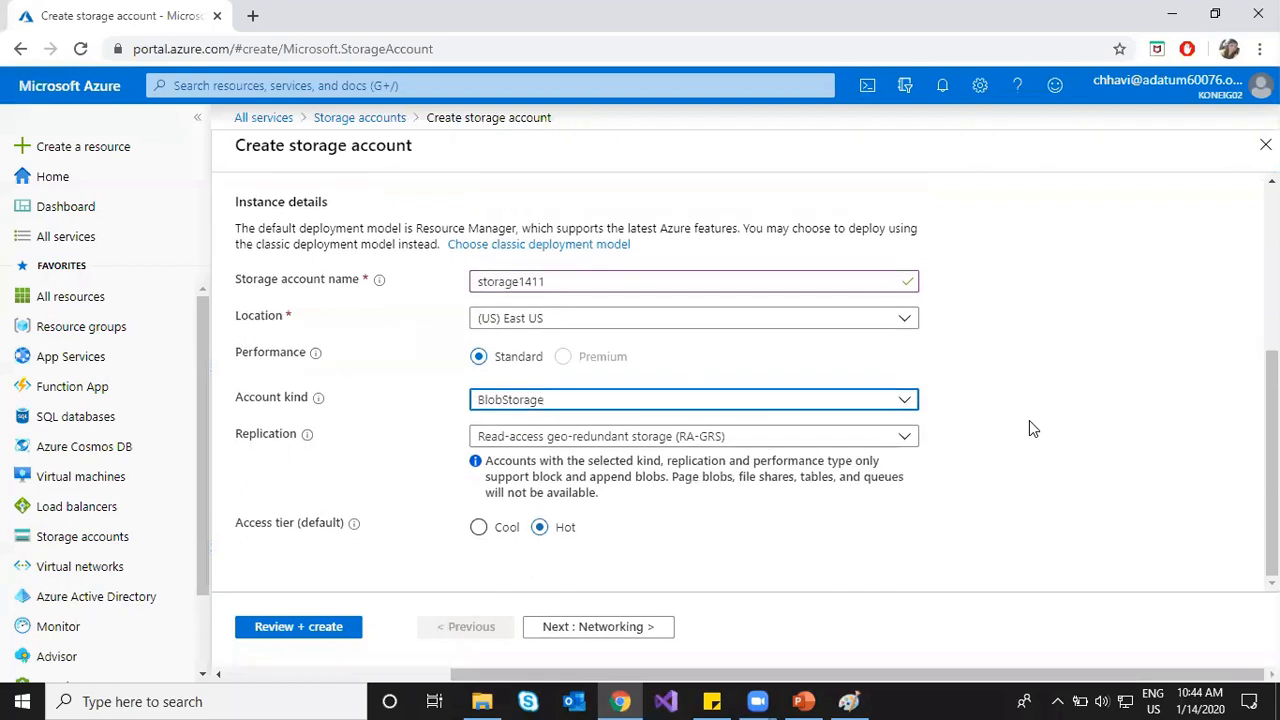
drag(346, 523, 306, 524)
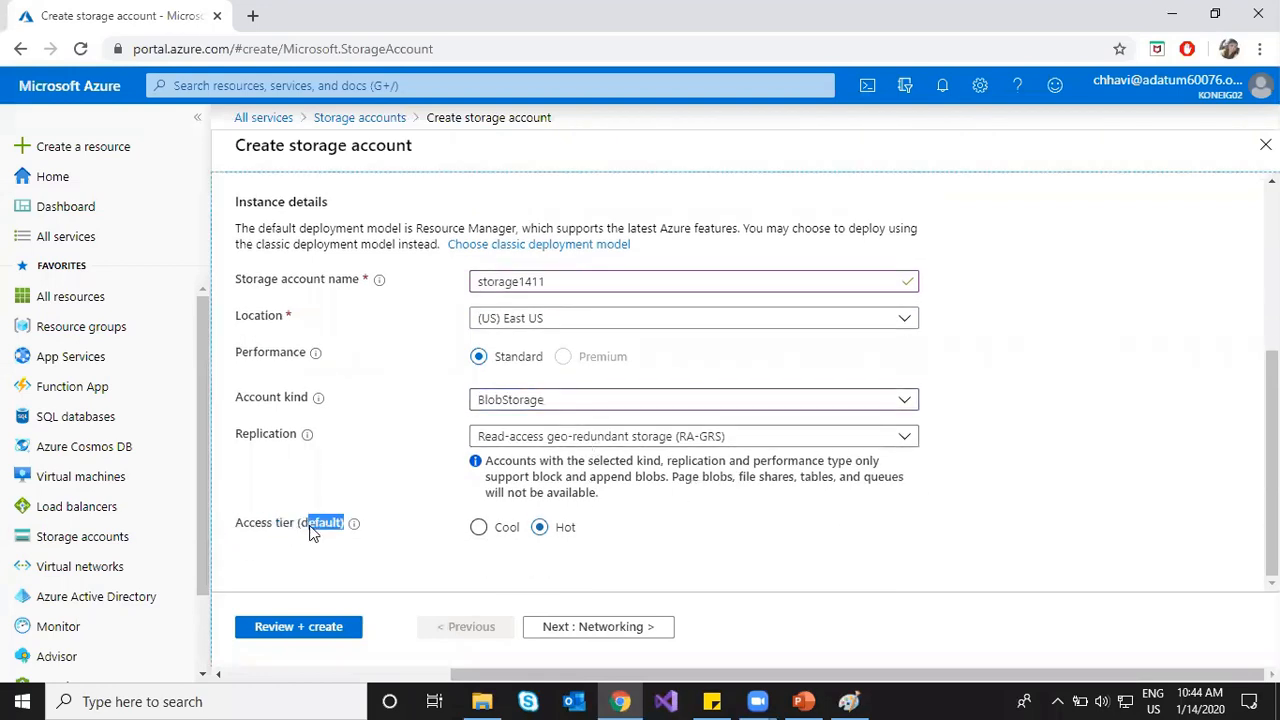
click(590, 441)
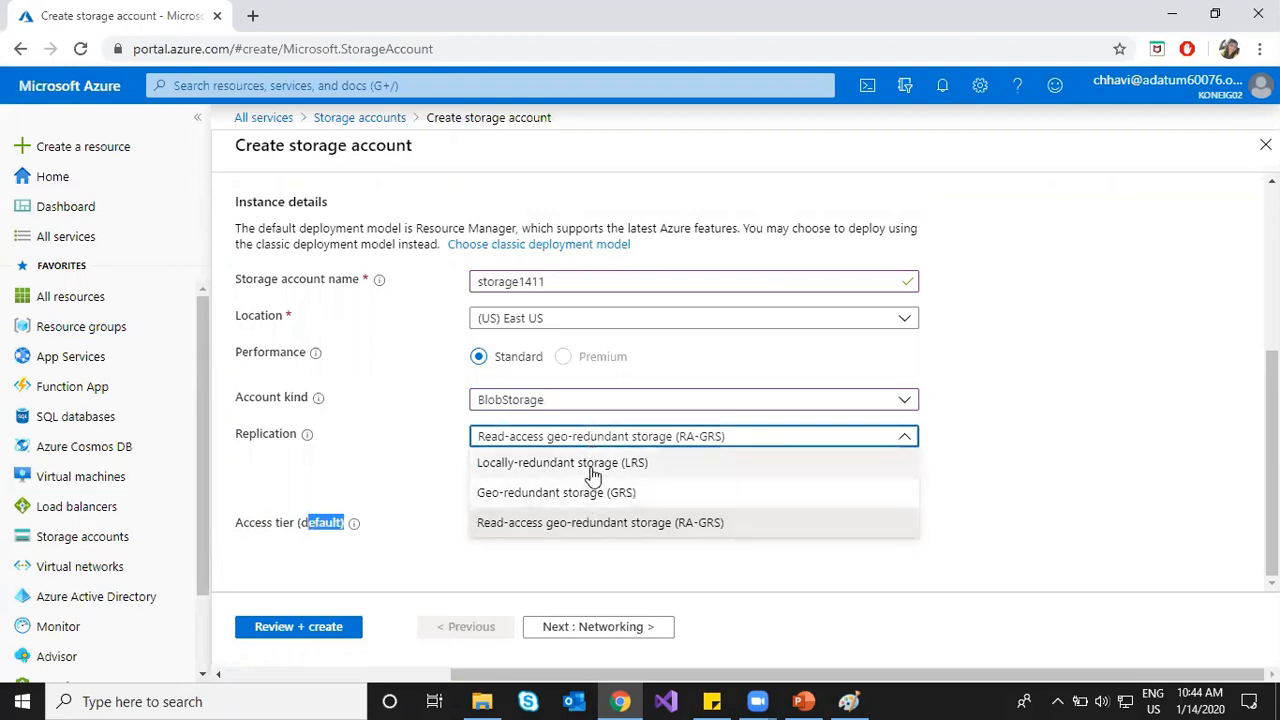
click(1076, 508)
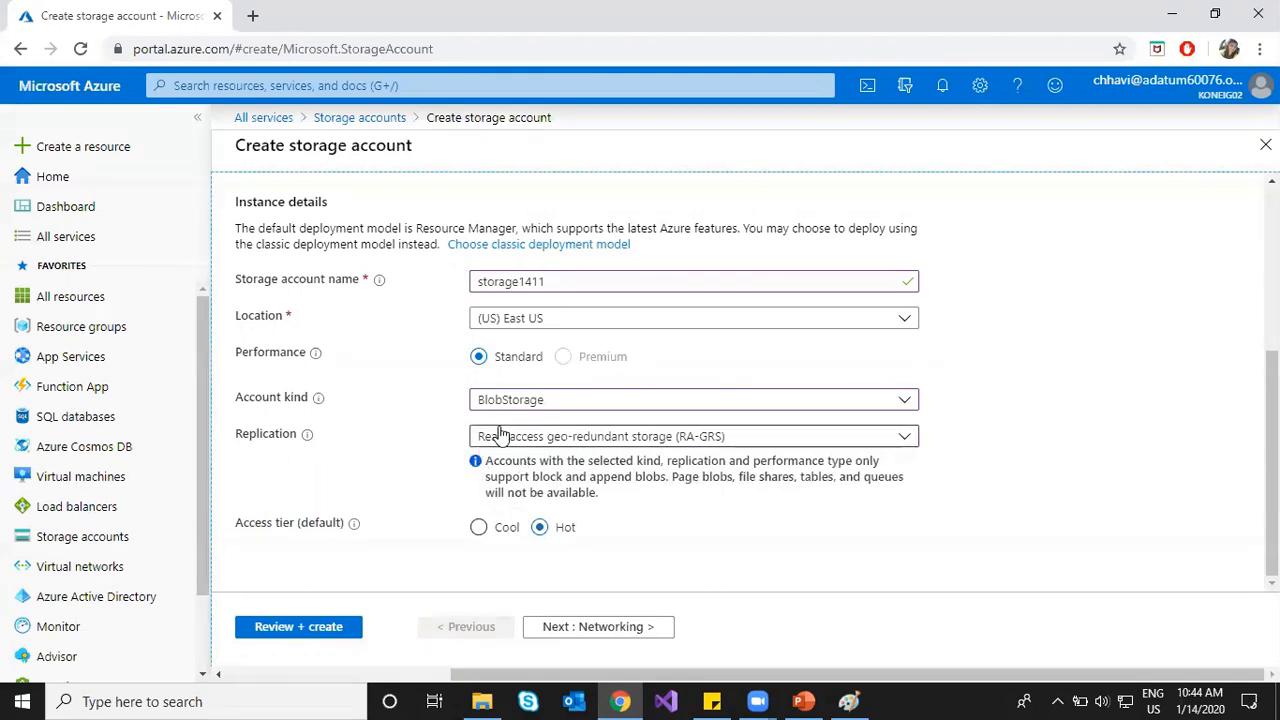
click(537, 401)
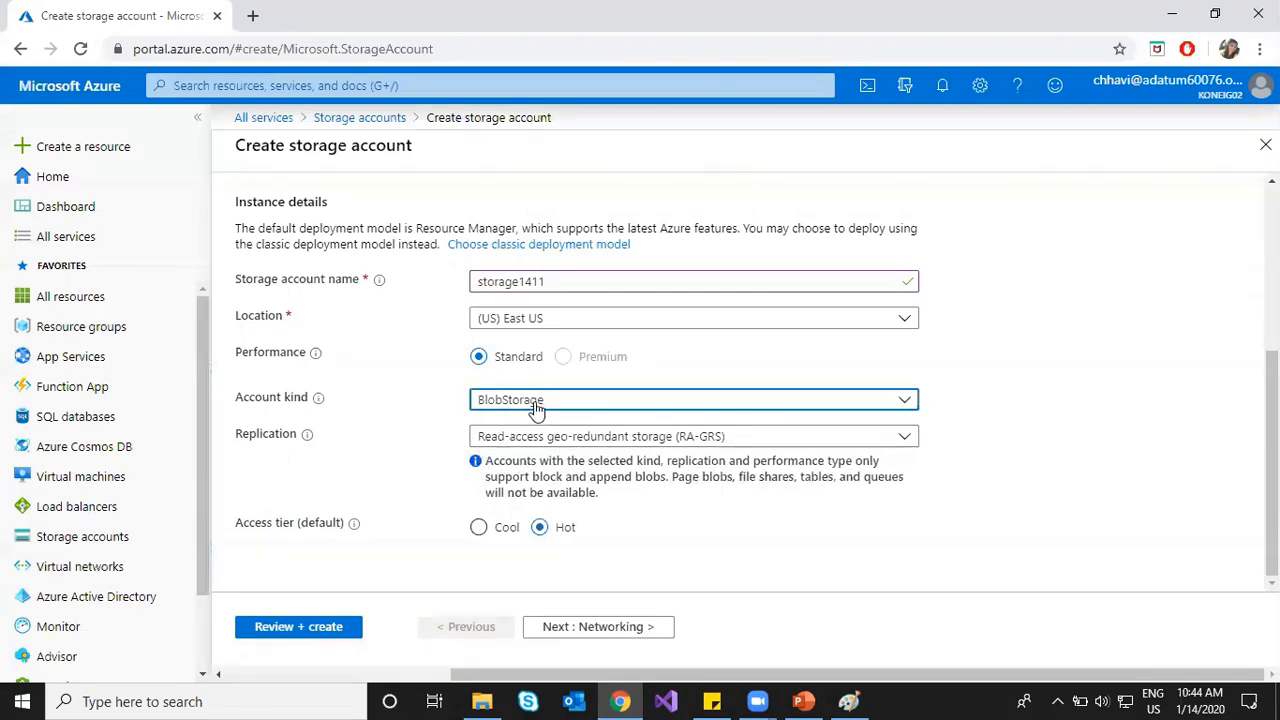
click(537, 405)
click(536, 482)
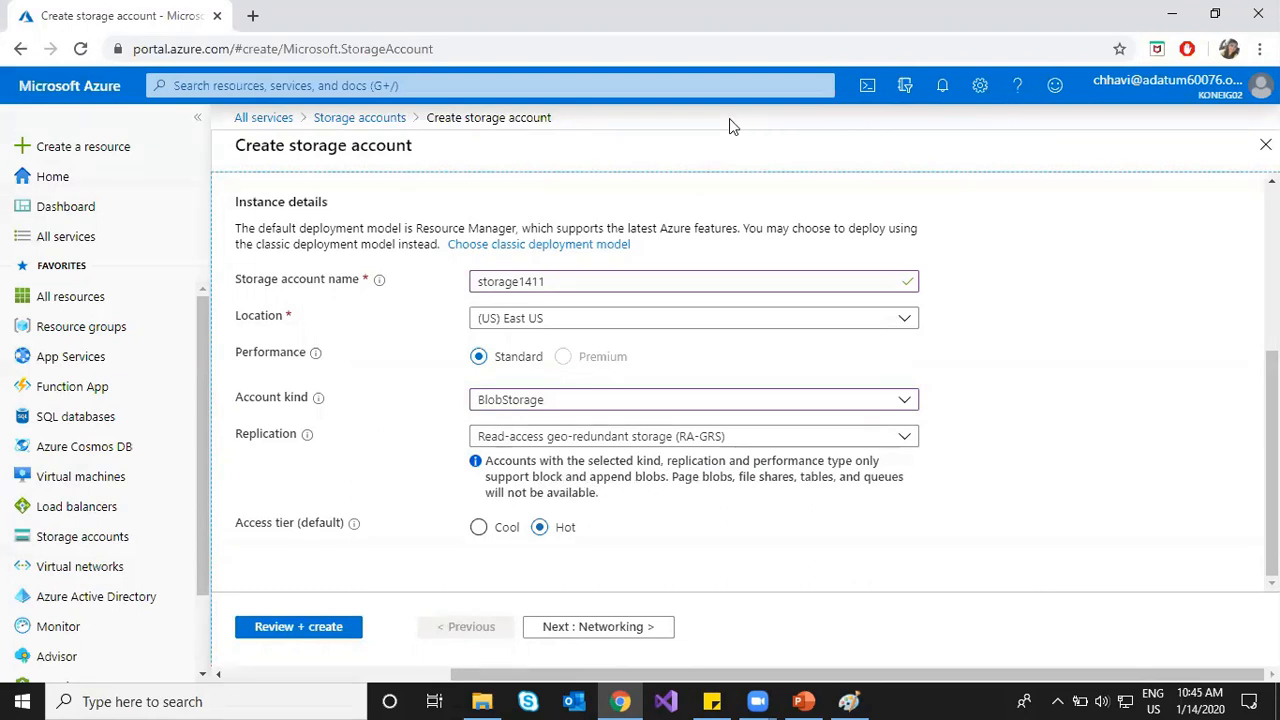
Circle "block and append blobs" and mark the unavailable storage types in the BlobStorage notice, and clear the annotations
mouse_move(522, 466)
mouse_down()
mouse_move(518, 484)
mouse_move(657, 482)
mouse_move(668, 468)
mouse_move(537, 464)
mouse_up()
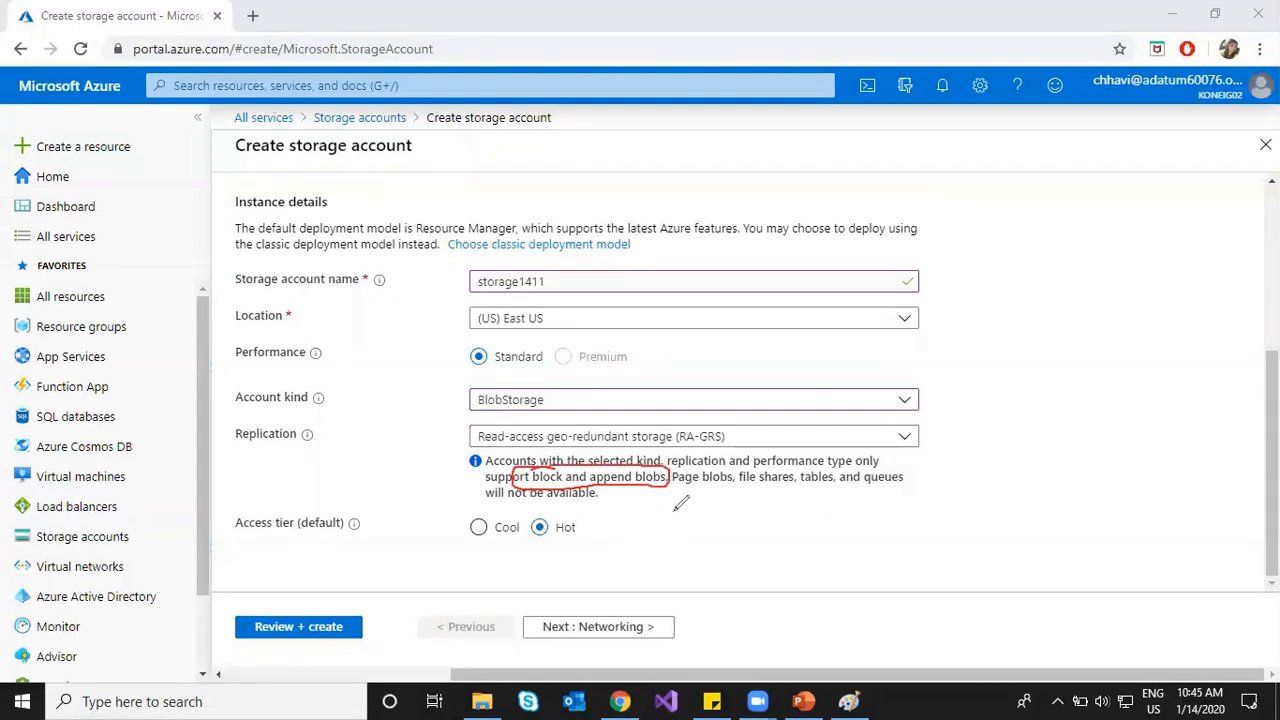
mouse_move(716, 482)
mouse_down()
mouse_move(824, 492)
mouse_move(878, 478)
mouse_up()
click(358, 66)
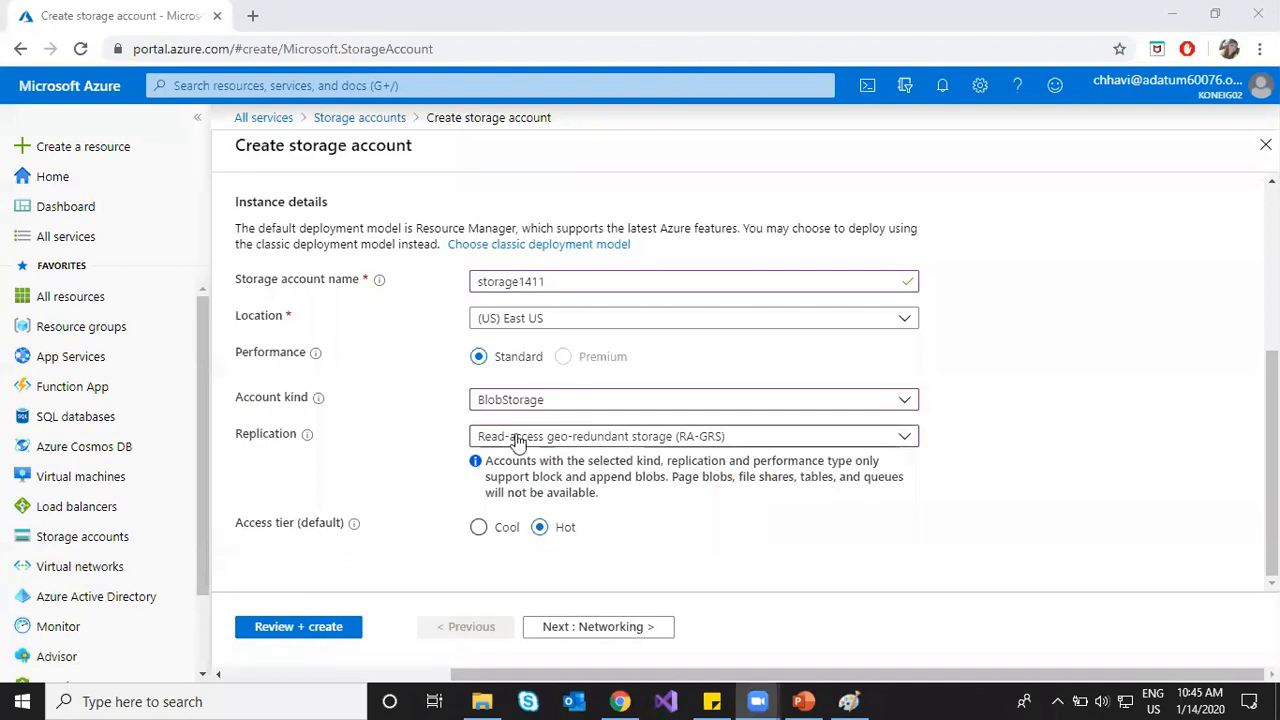
Set the account kind to StorageV2 (general purpose v2) and the performance to Premium
click(545, 400)
click(548, 427)
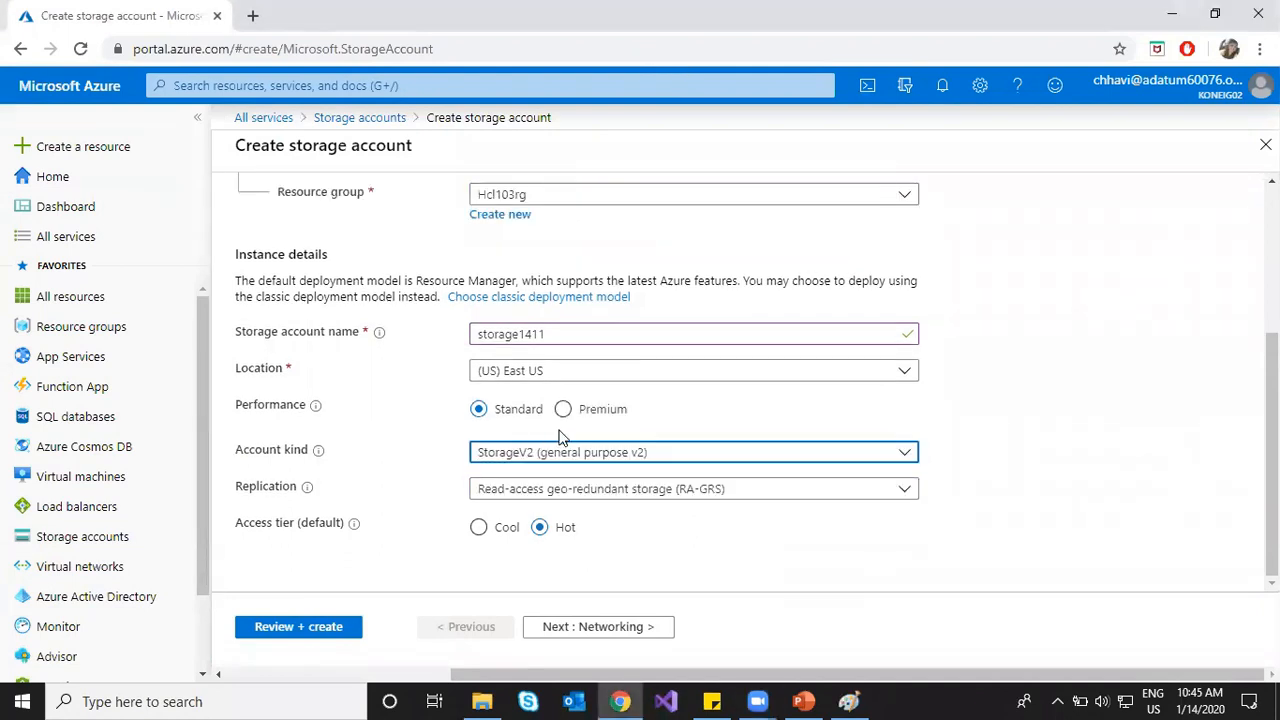
click(562, 404)
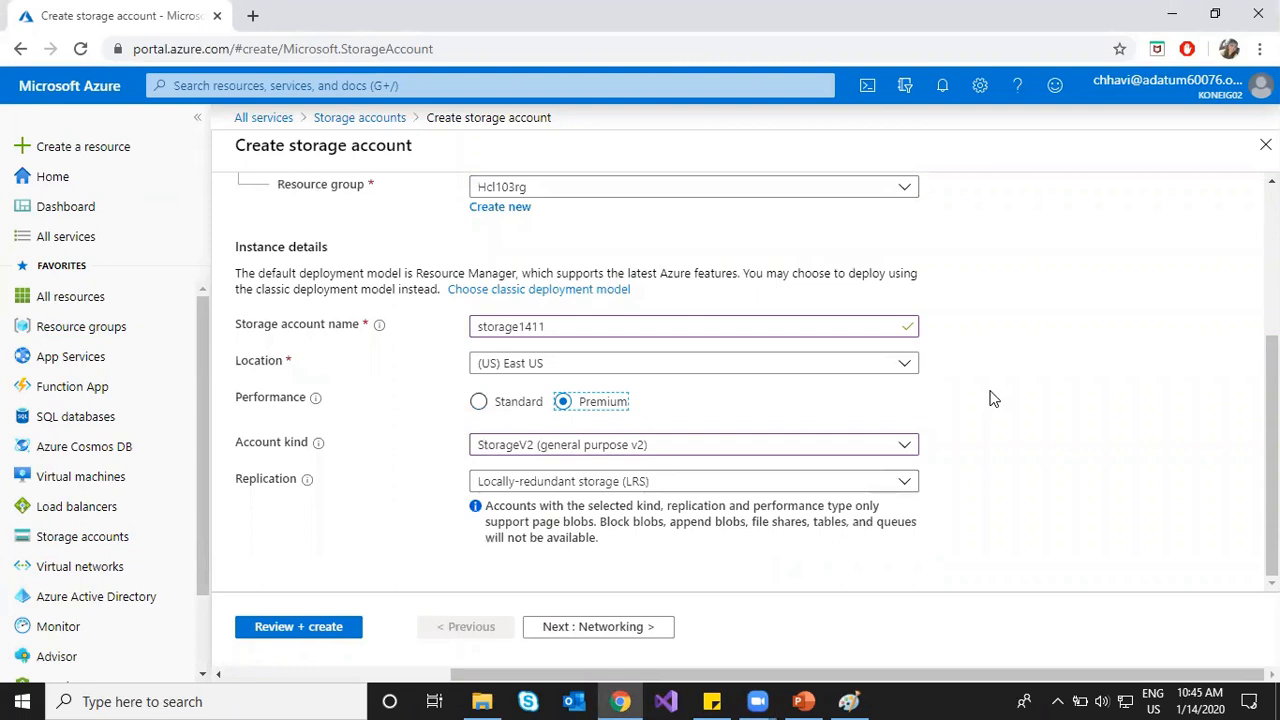
Try the account kind FileStorage with Premium performance and review its replication options
click(774, 446)
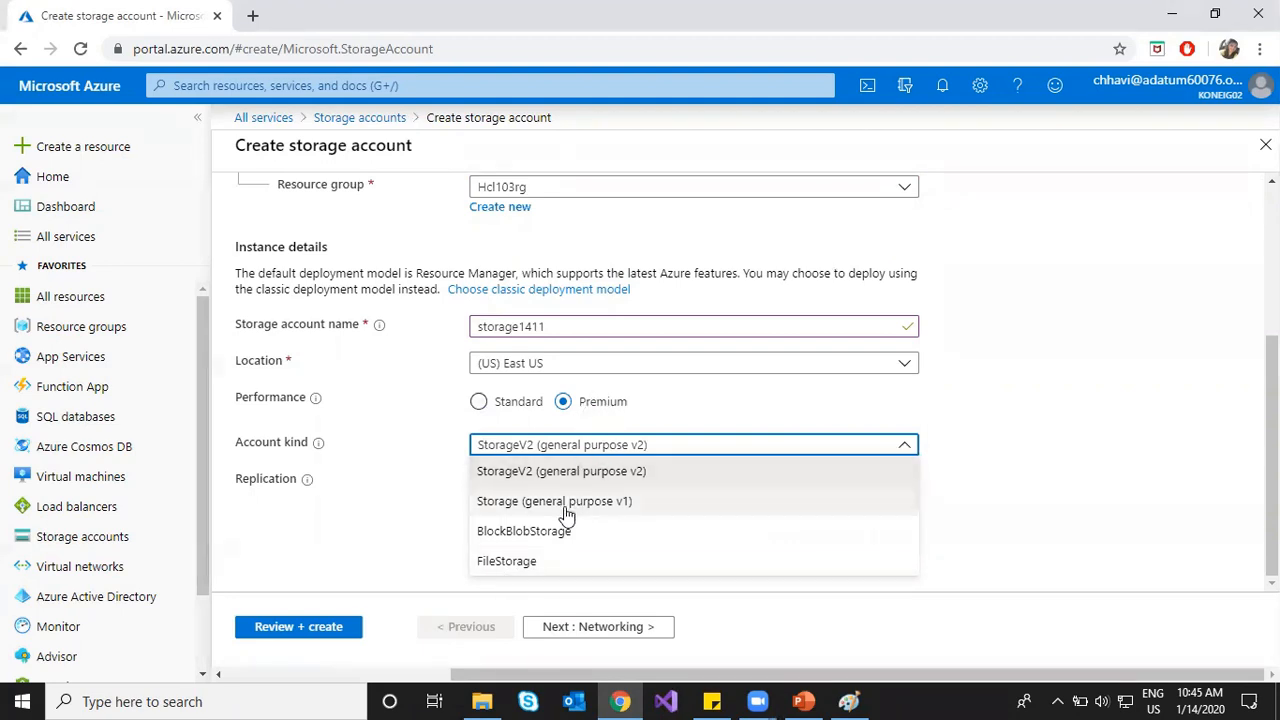
click(508, 562)
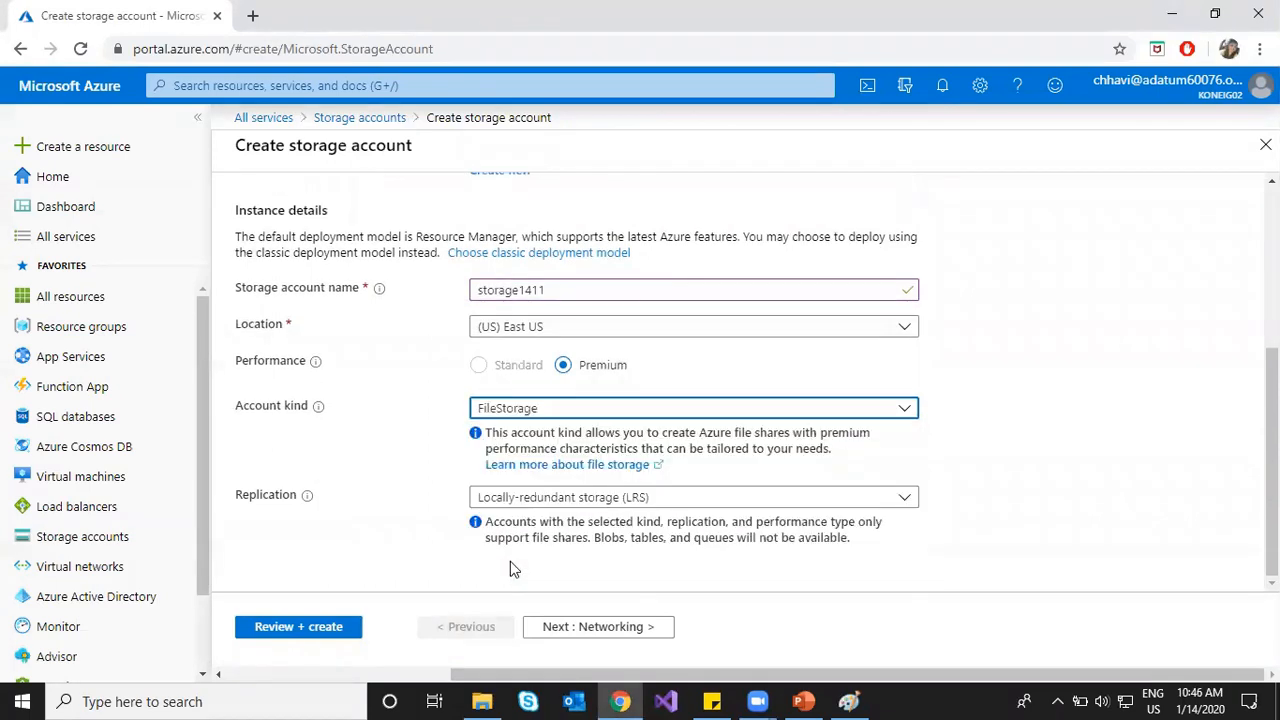
click(690, 442)
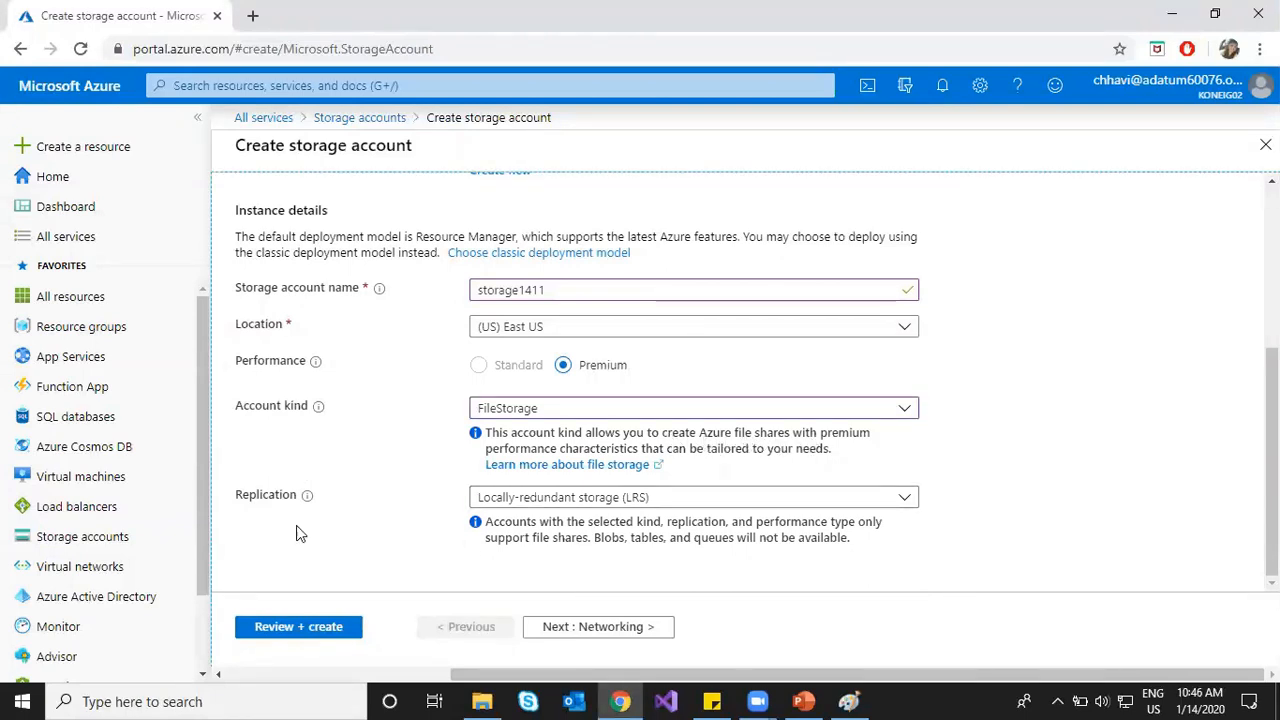
click(707, 504)
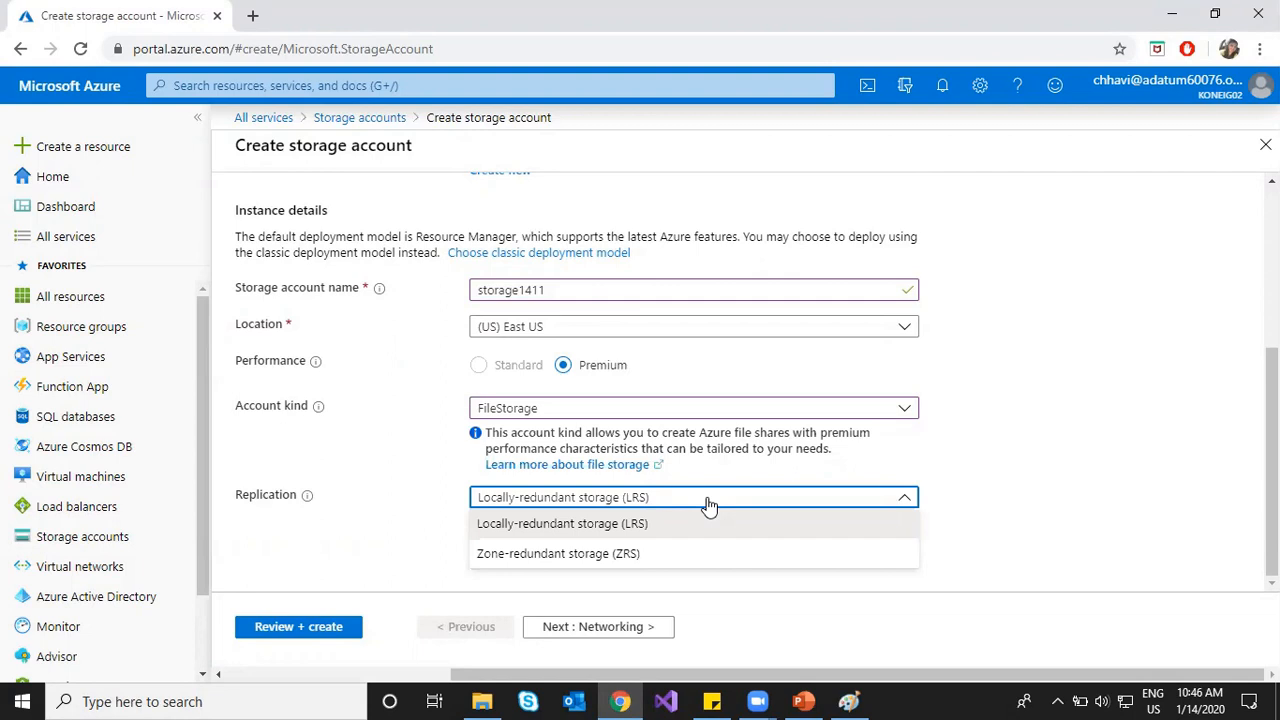
Compare the Premium replication options of StorageV2 (general purpose v2) and Storage (general purpose v1), ending on StorageV2
click(565, 408)
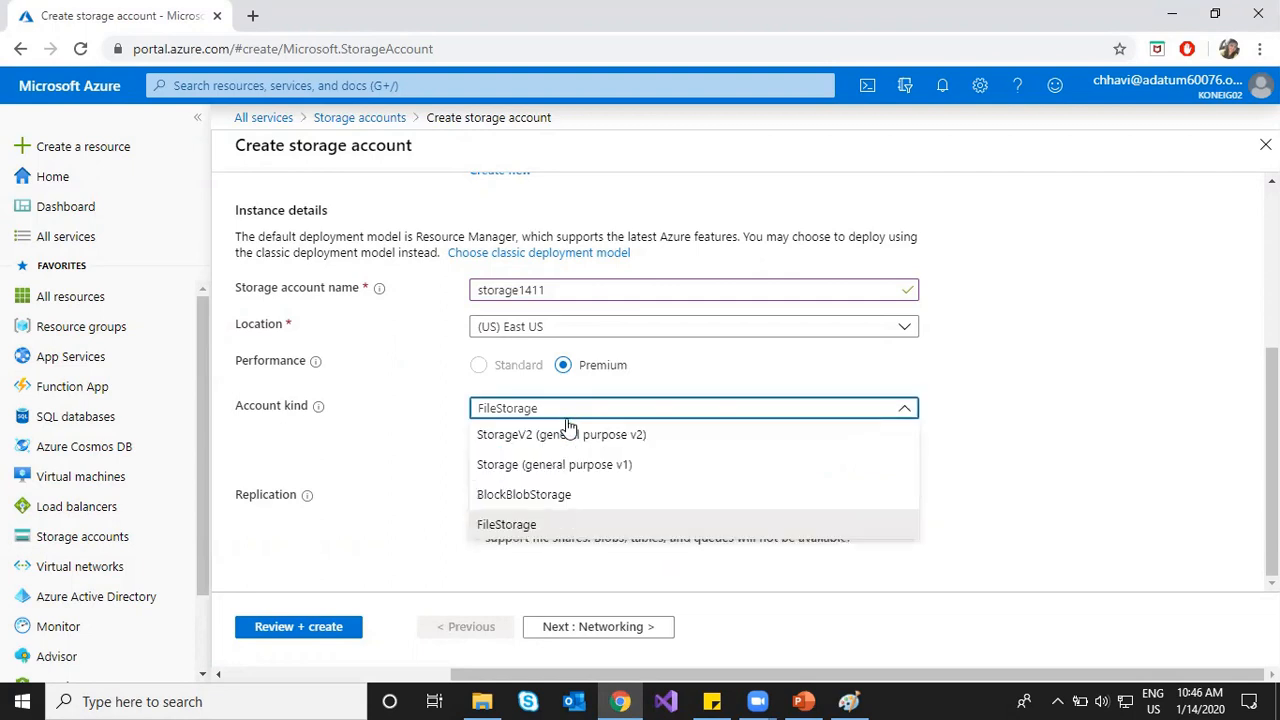
click(565, 432)
click(578, 484)
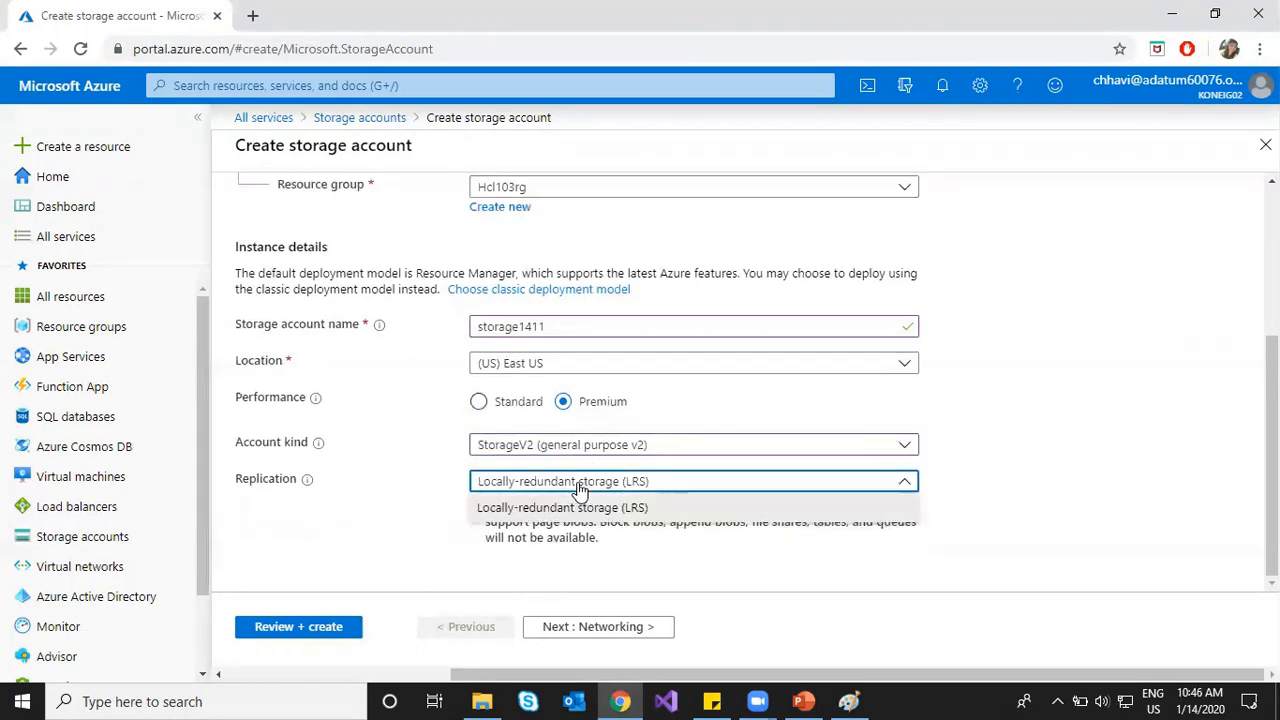
click(580, 448)
click(578, 501)
click(583, 490)
click(586, 449)
click(585, 471)
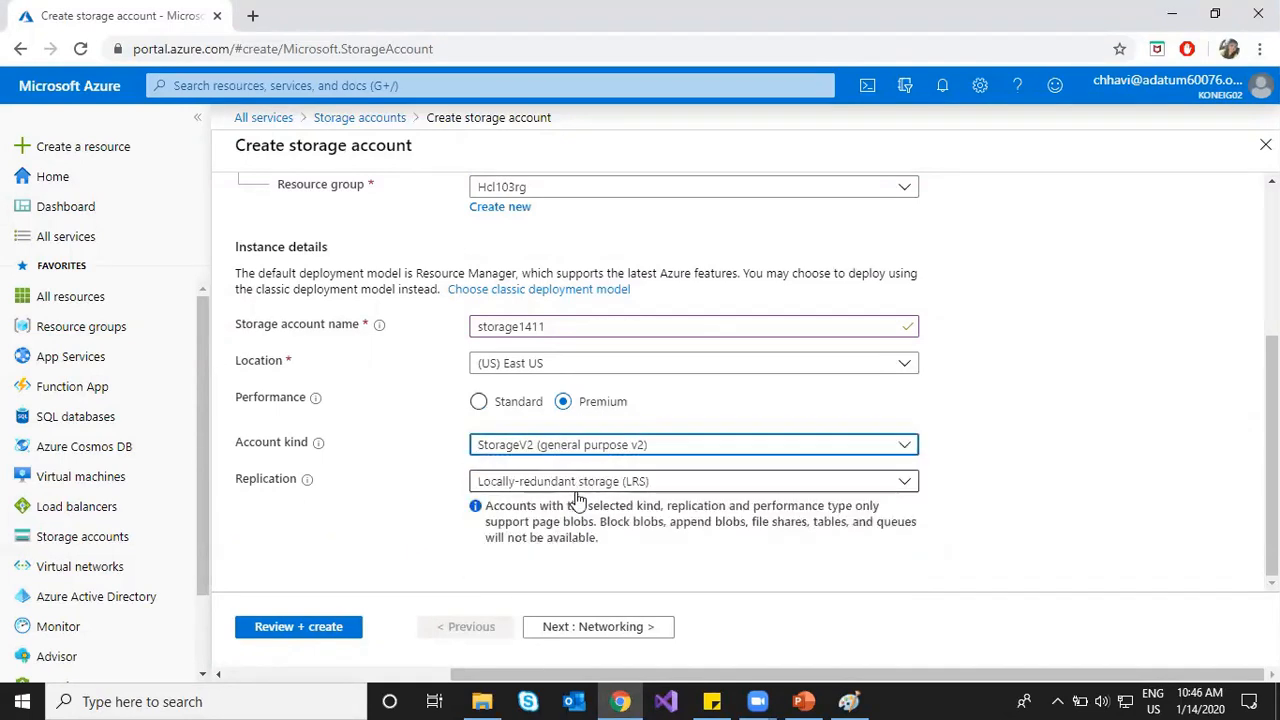
click(572, 486)
click(572, 481)
Try the account kinds BlockBlobStorage and FileStorage in turn and review the replication options of each
click(583, 452)
click(573, 531)
click(575, 490)
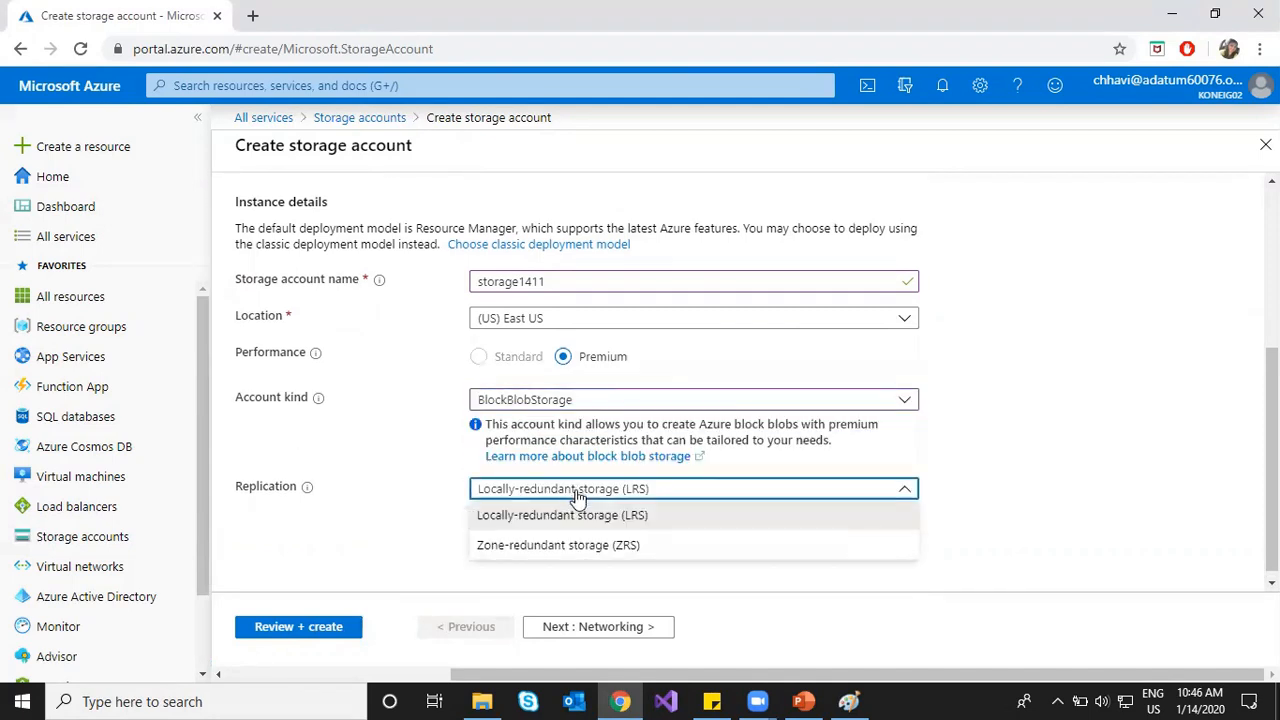
click(579, 401)
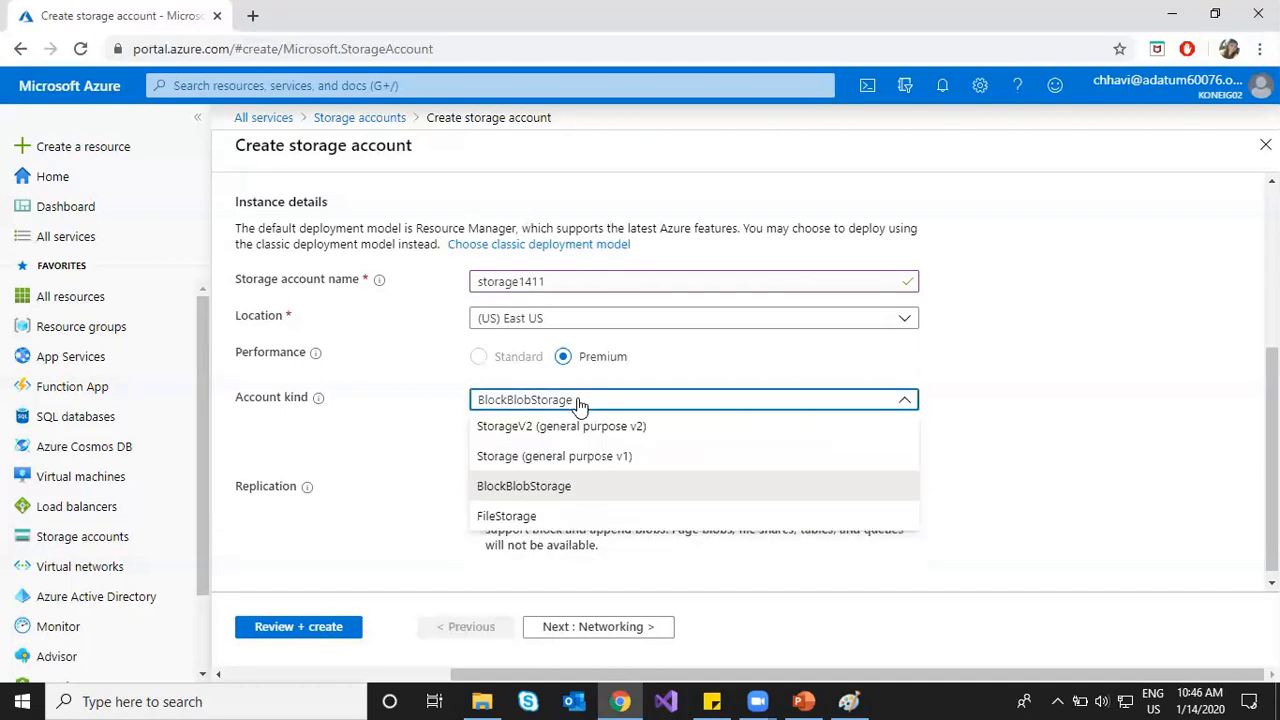
click(555, 515)
click(560, 500)
click(563, 507)
Return the account kind to StorageV2 (general purpose v2) and the performance to Standard
click(576, 404)
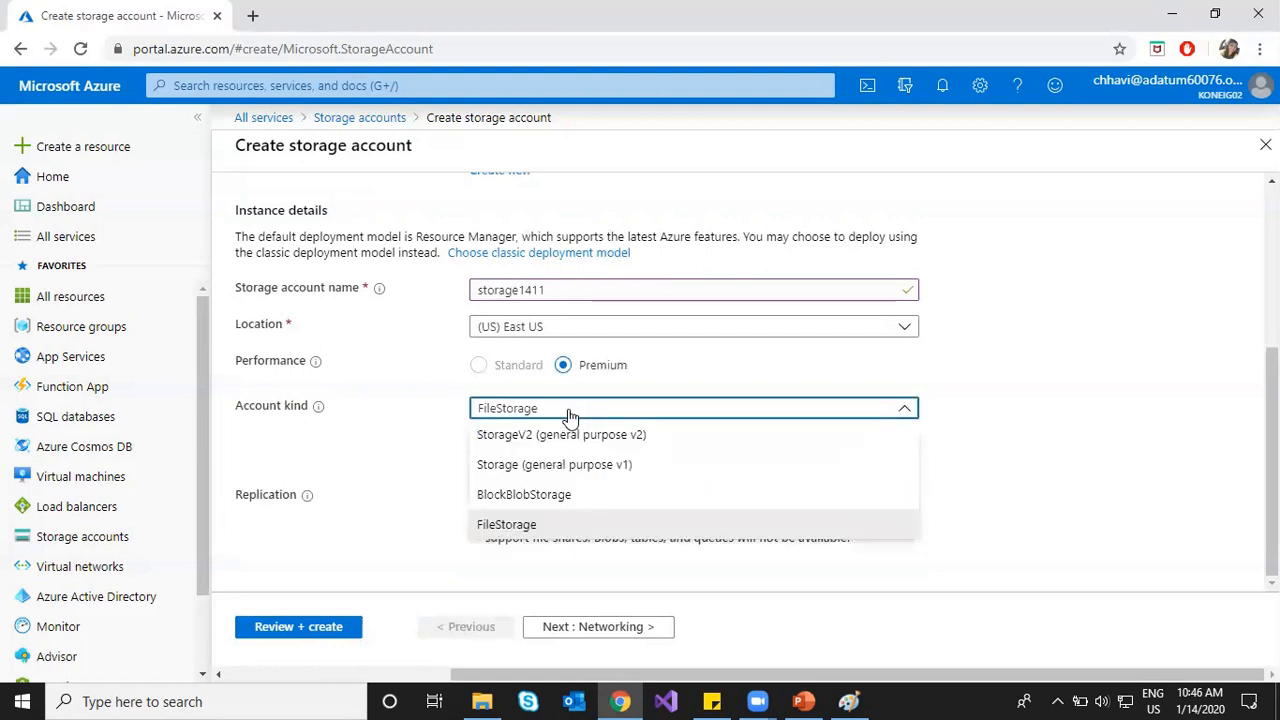
click(570, 435)
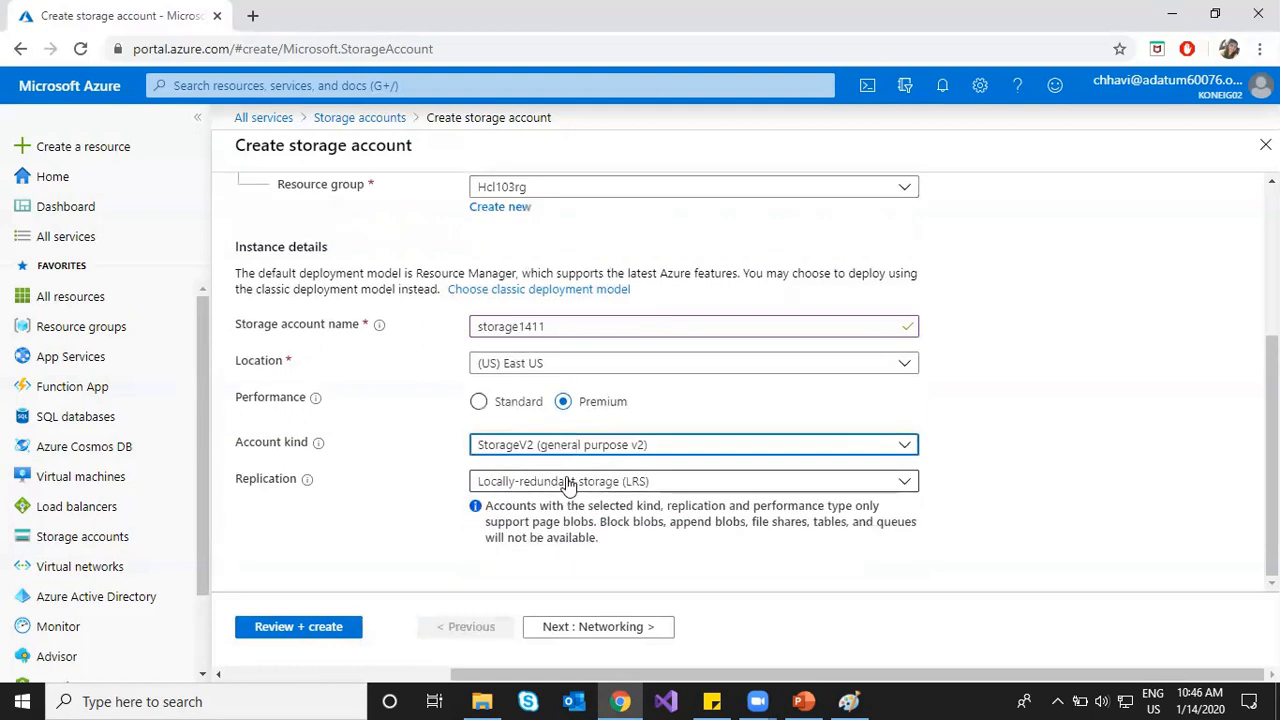
click(1016, 381)
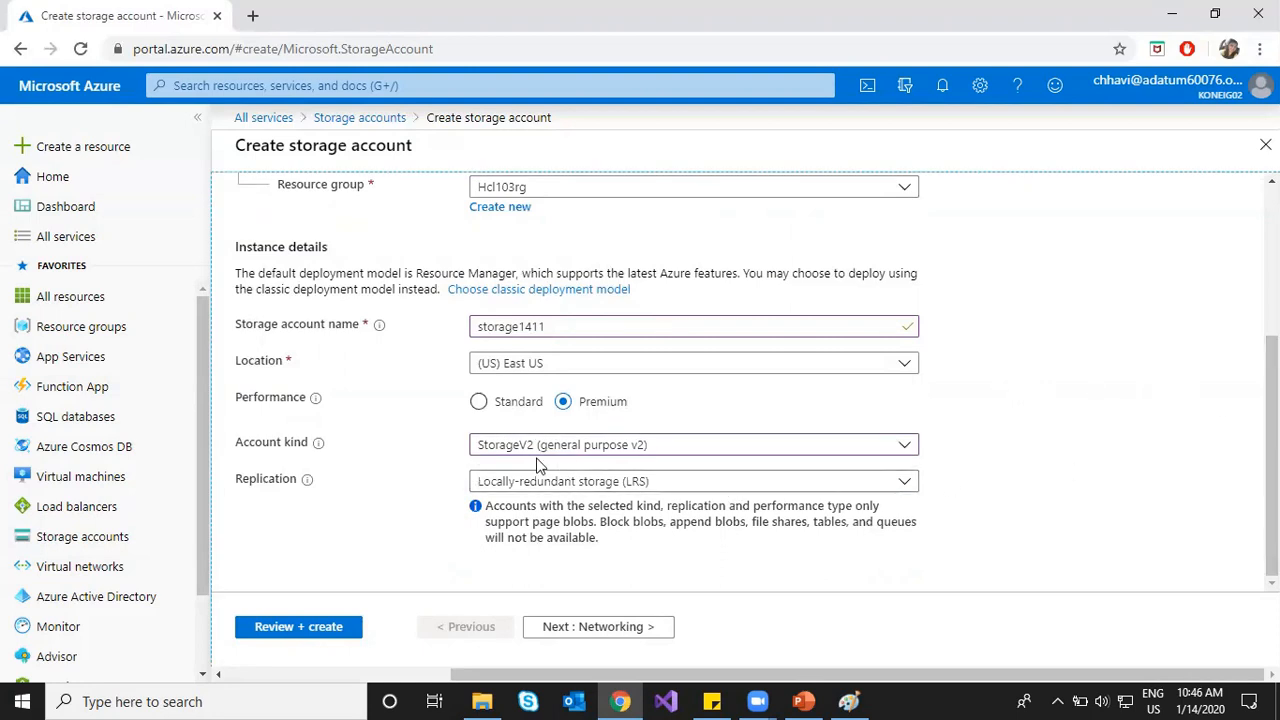
click(478, 401)
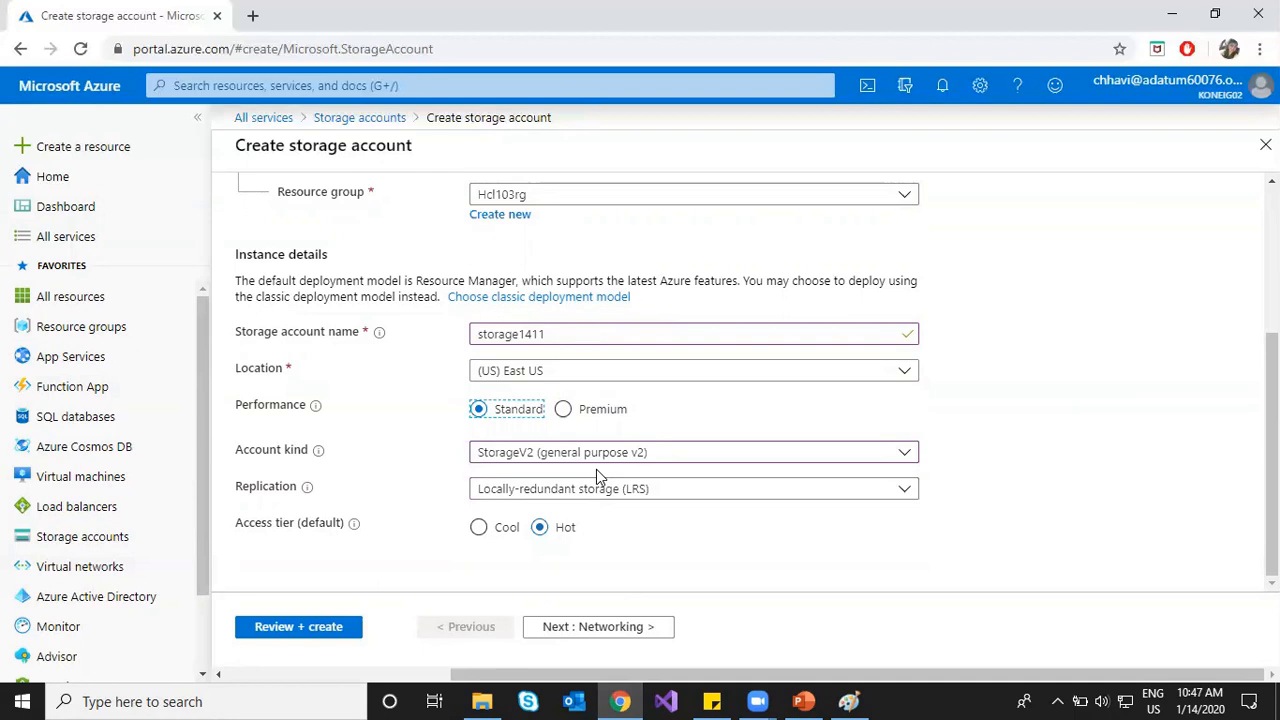
click(607, 557)
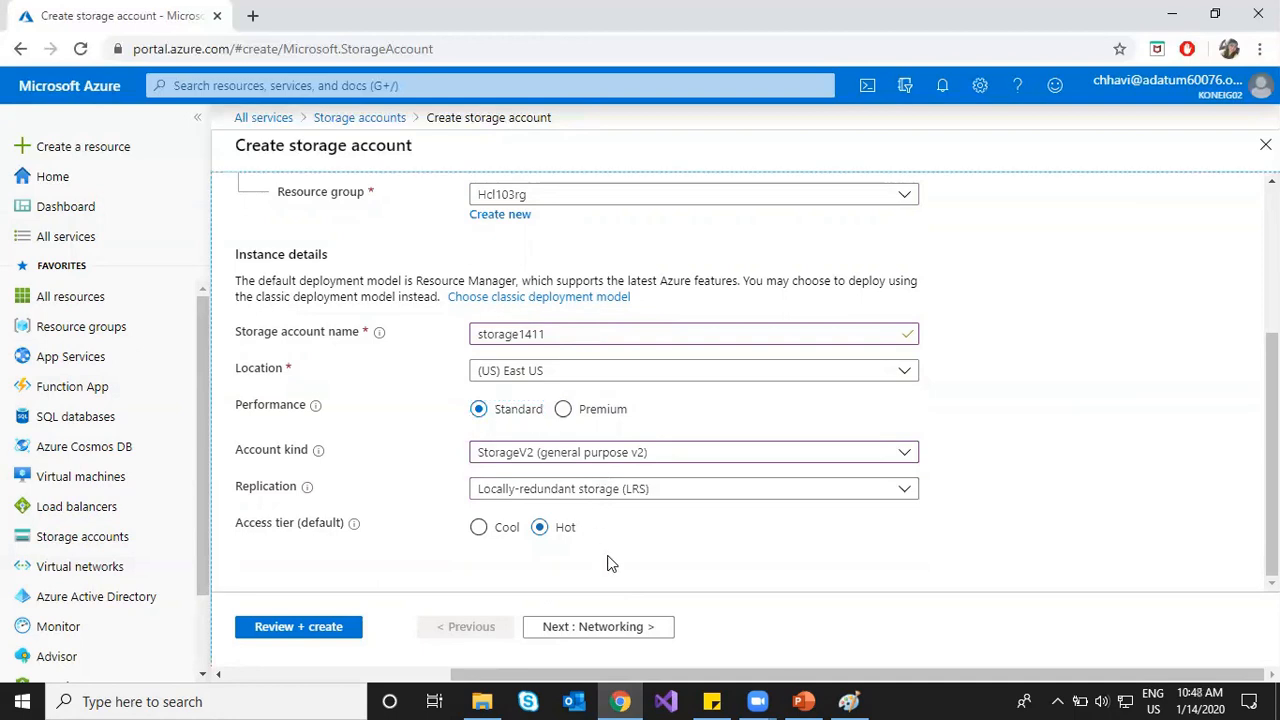
Set the replication to Geo-redundant storage (GRS) and continue to the Networking settings
click(588, 495)
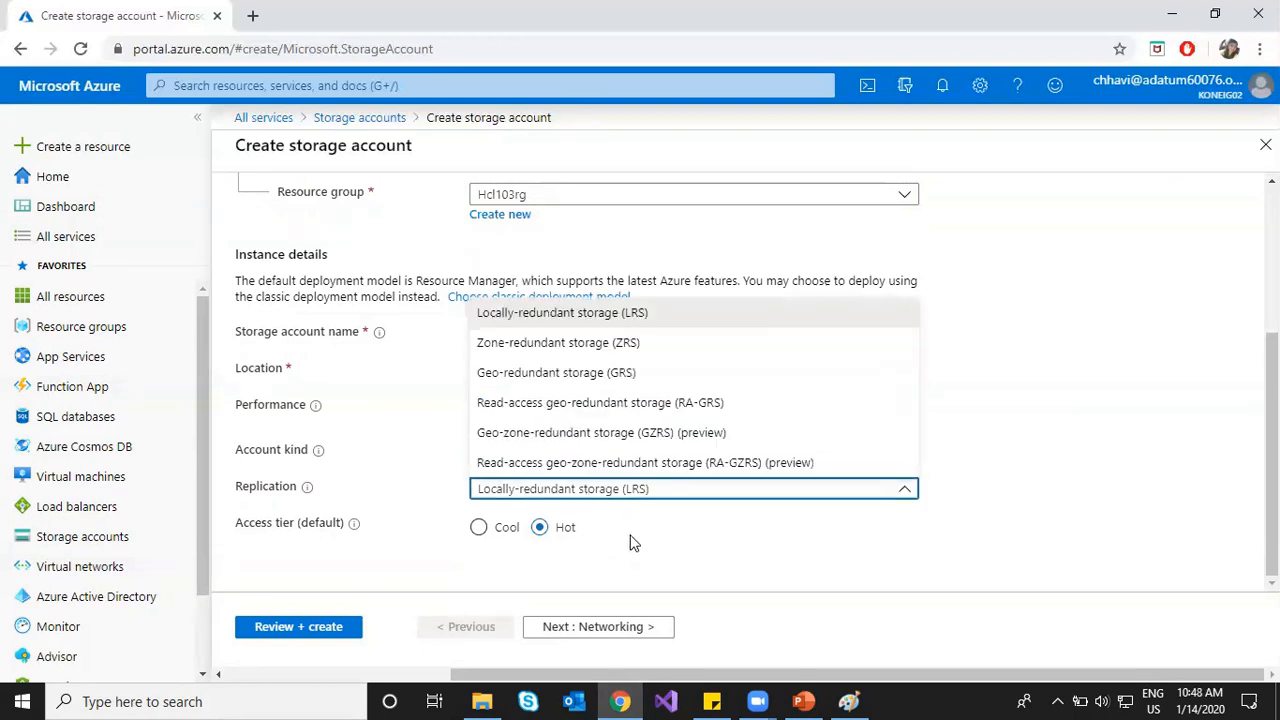
click(556, 375)
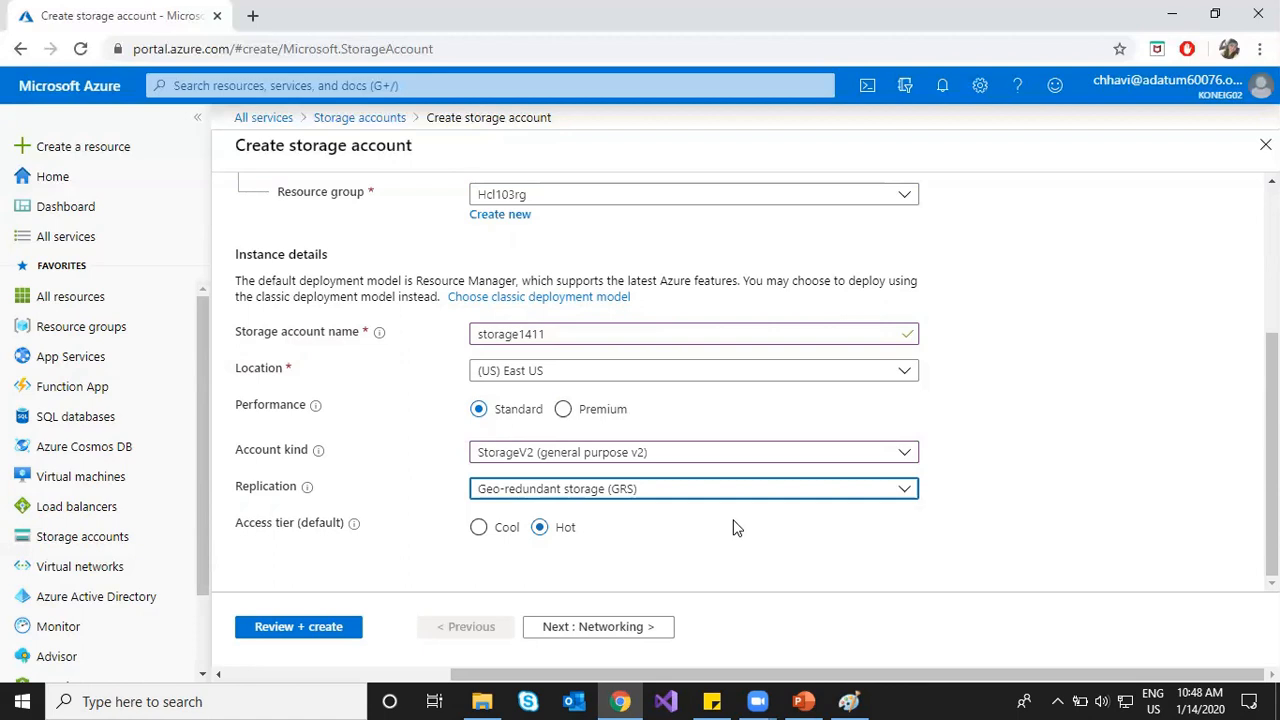
click(648, 531)
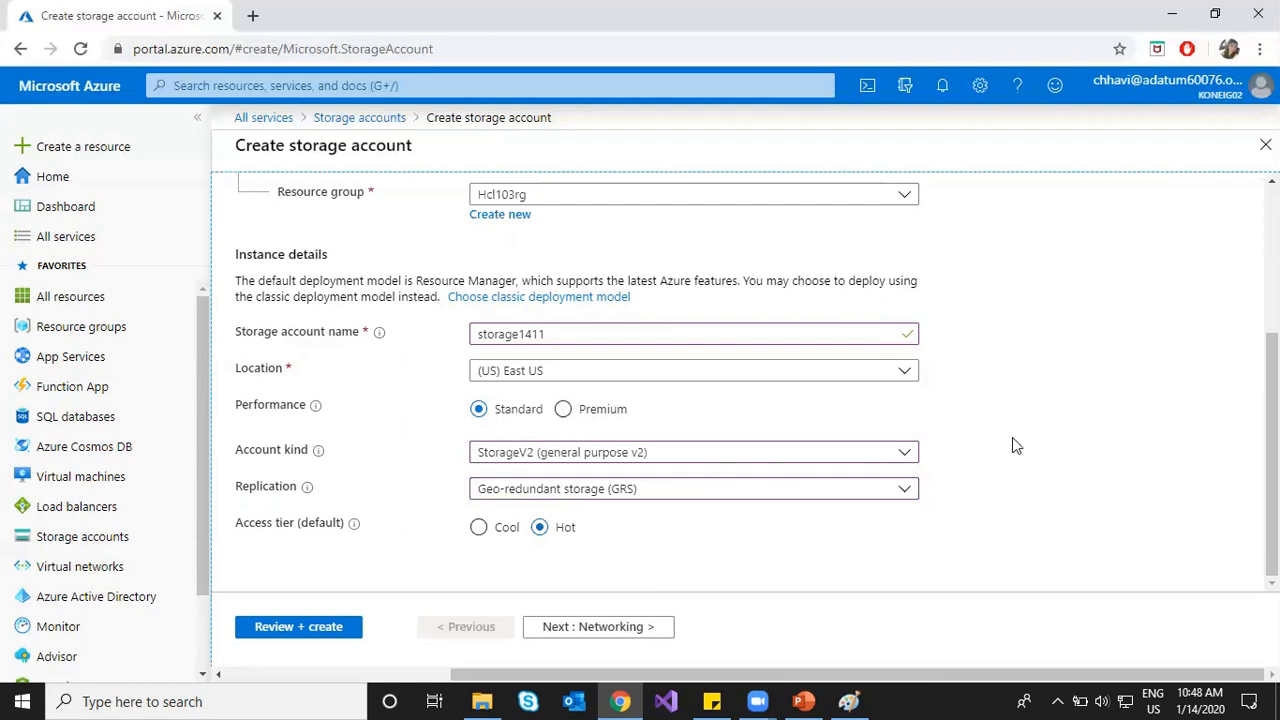
scroll(1016, 440, up, 5)
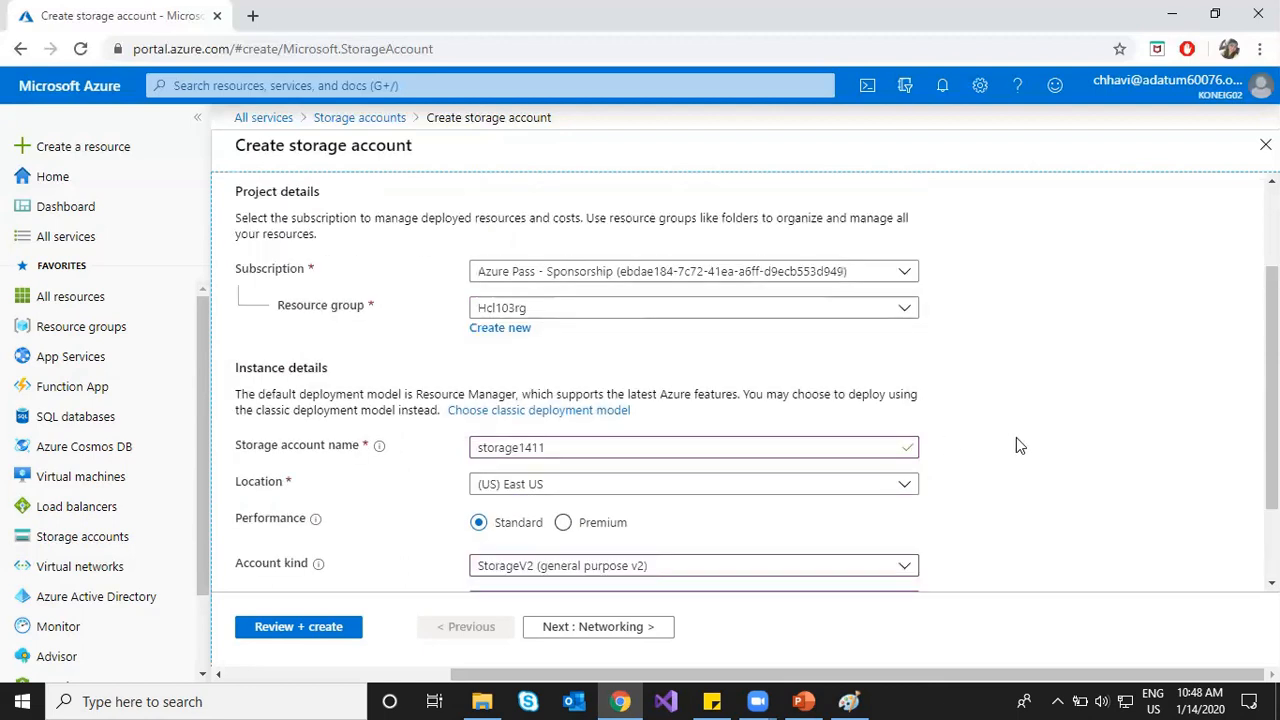
scroll(1016, 441, down, 5)
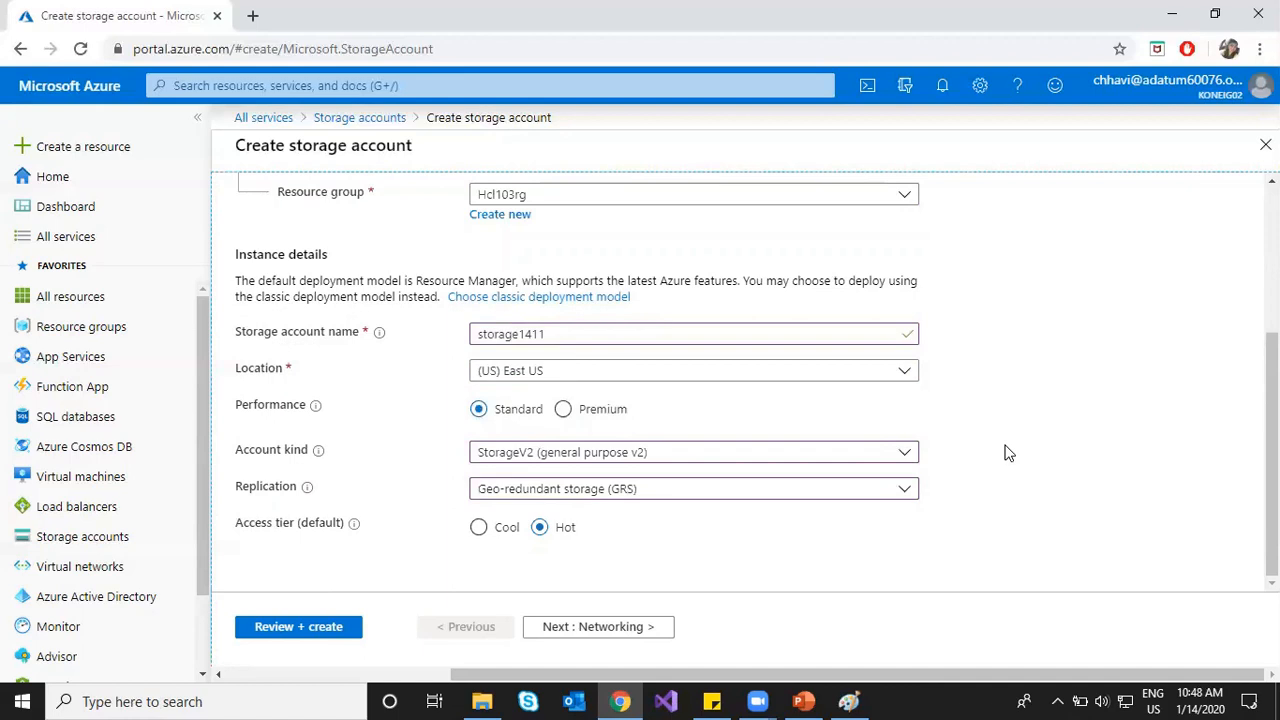
click(620, 628)
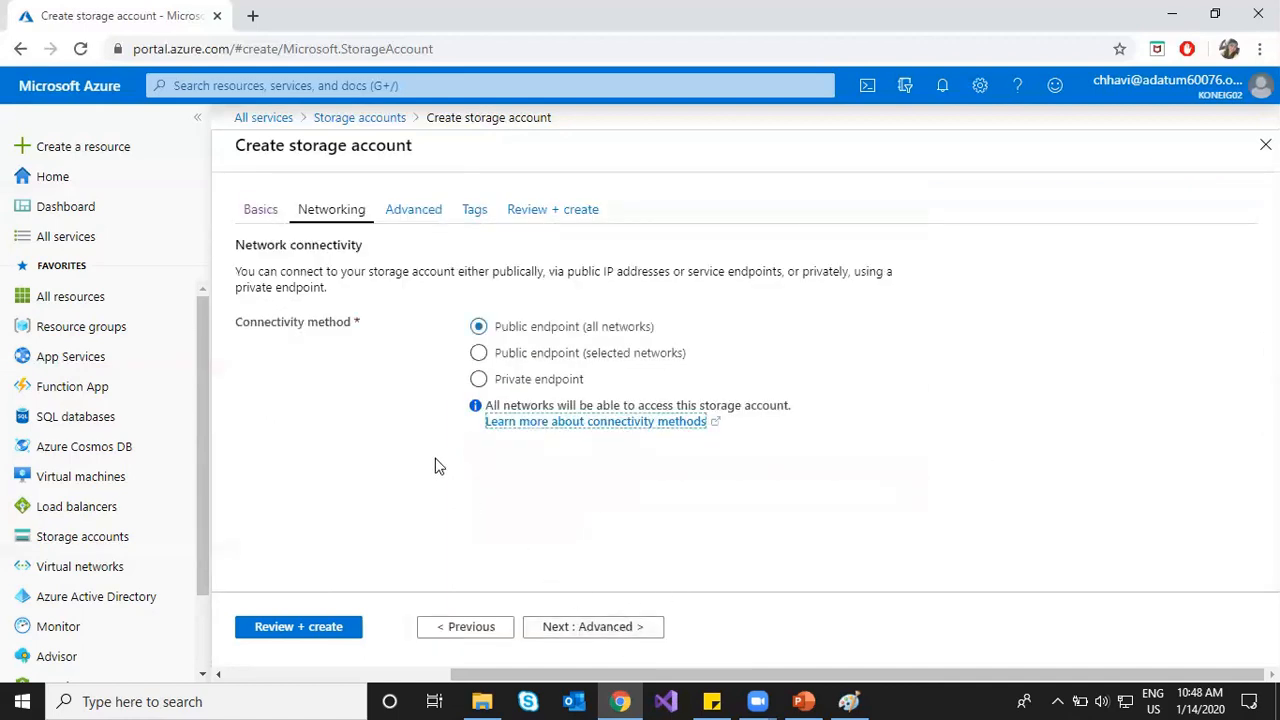
Compare the connectivity methods Public endpoint (selected networks) and Private endpoint, ending on Public endpoint (all networks)
click(285, 271)
drag(285, 271, 762, 268)
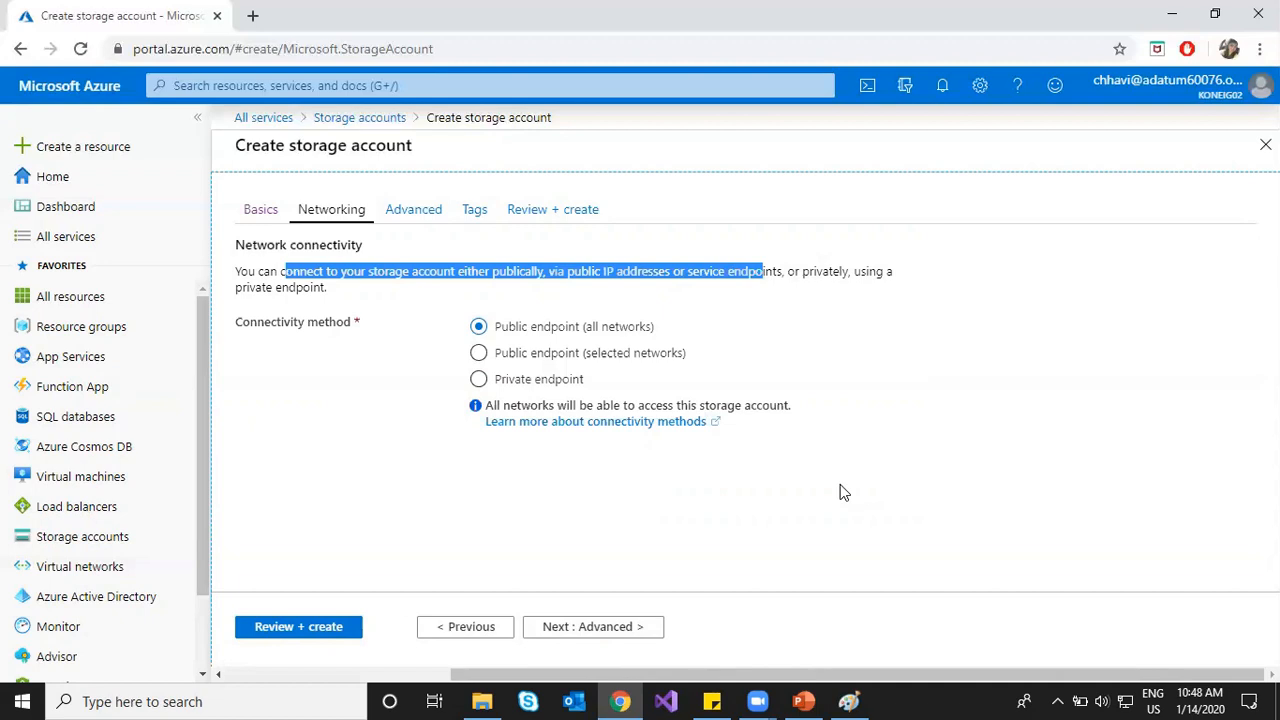
click(397, 332)
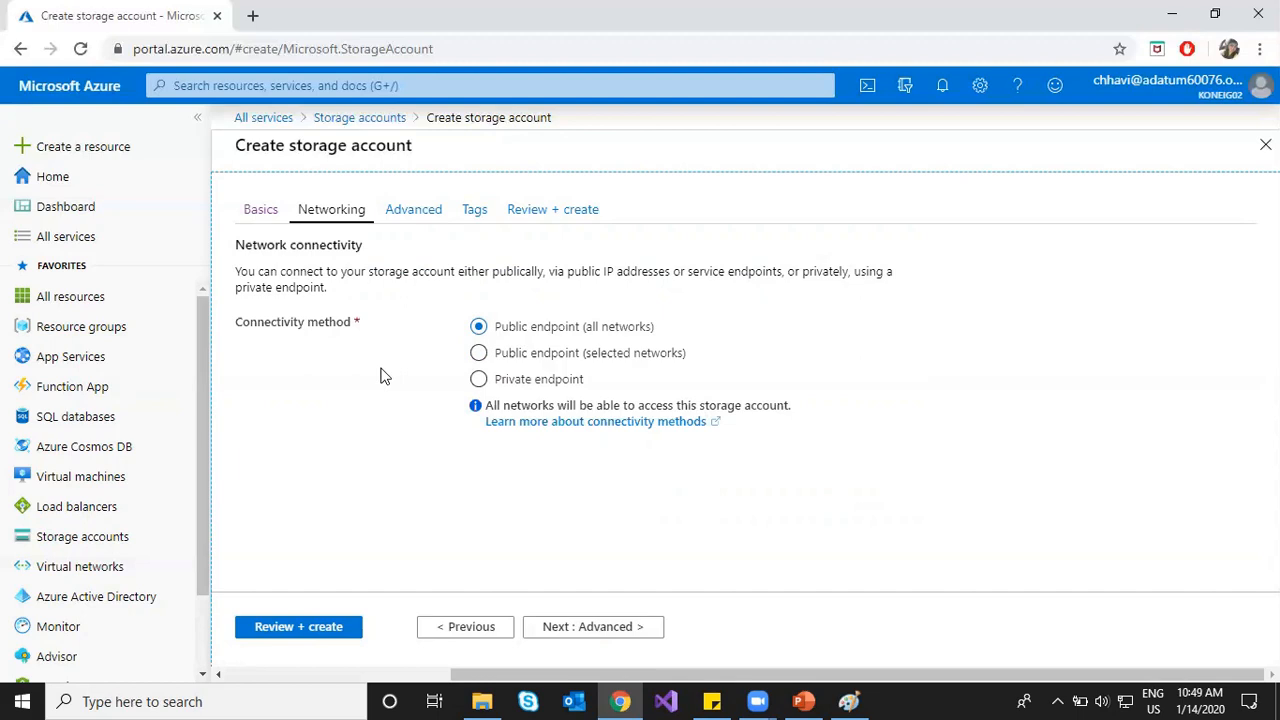
click(514, 355)
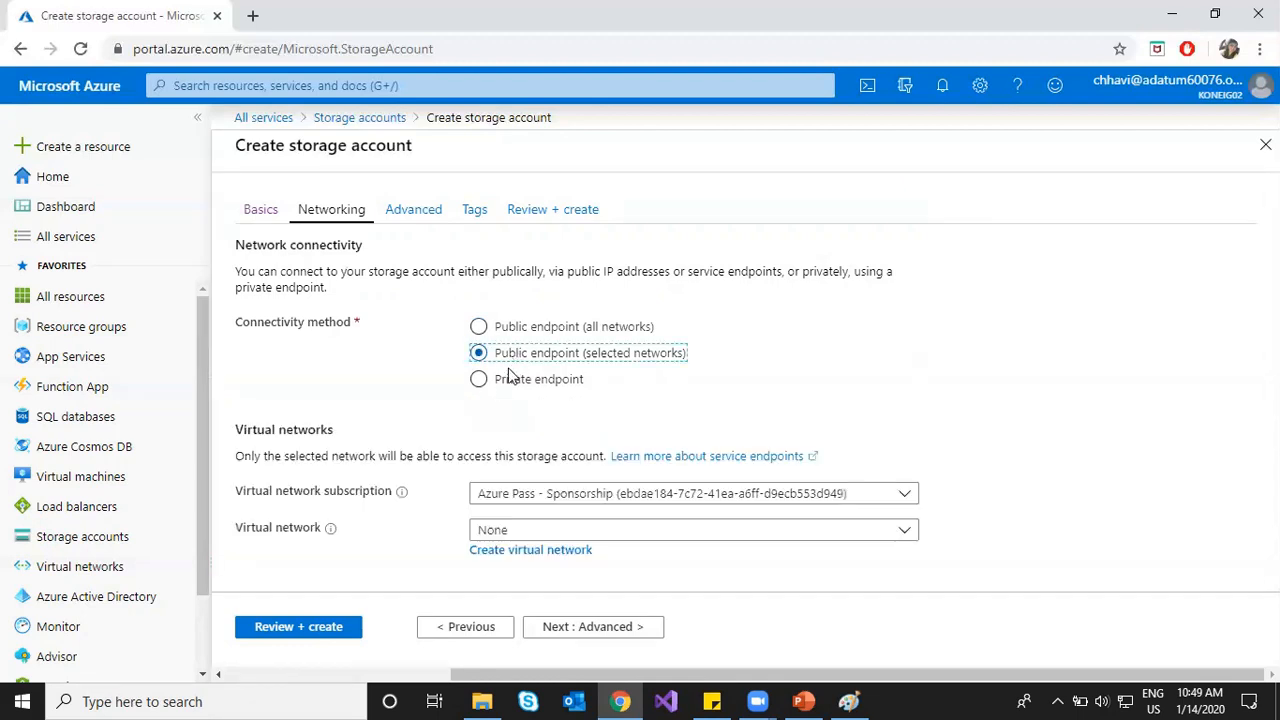
click(506, 384)
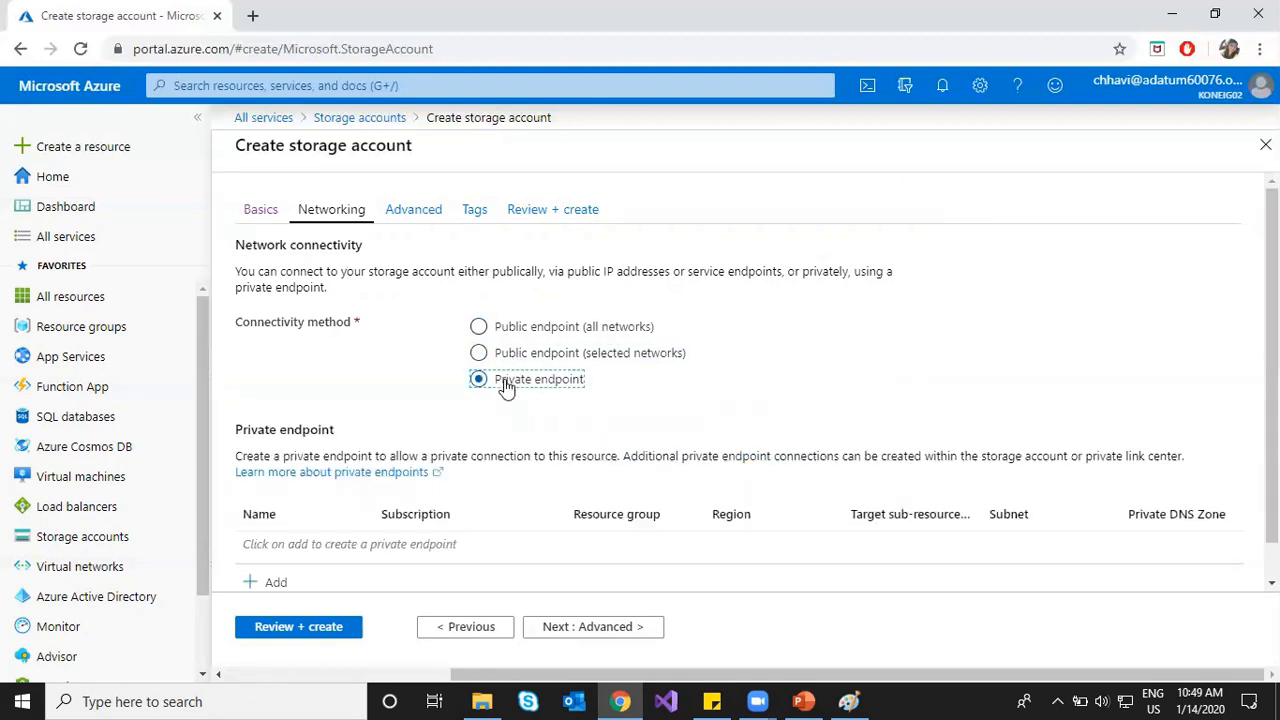
click(518, 330)
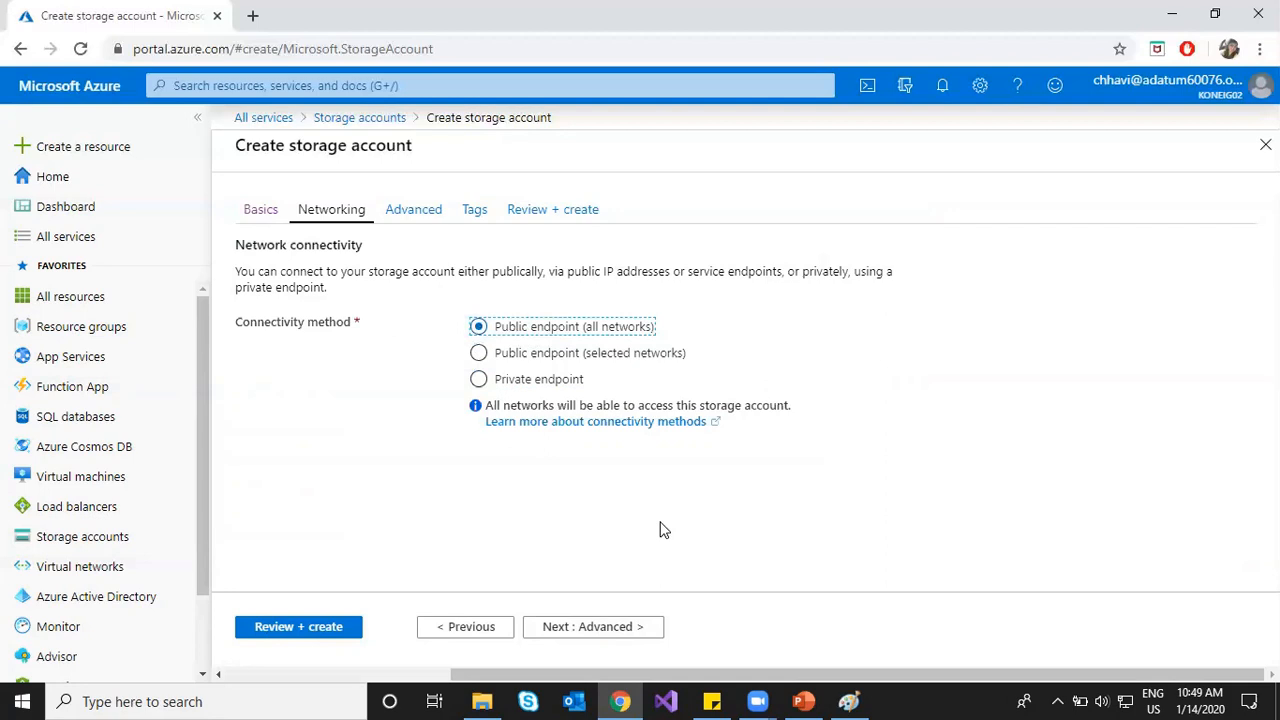
Continue to the Advanced settings and read the explanation of the Secure transfer required option
click(610, 628)
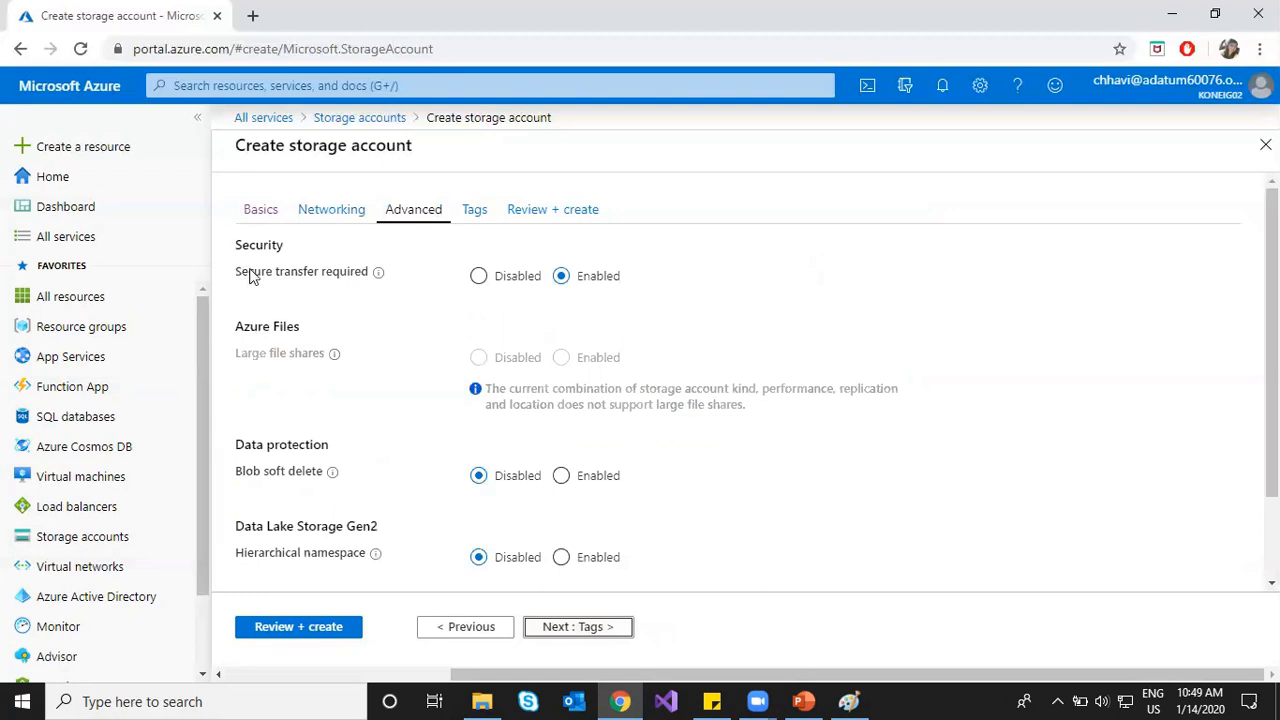
drag(244, 274, 373, 302)
click(371, 322)
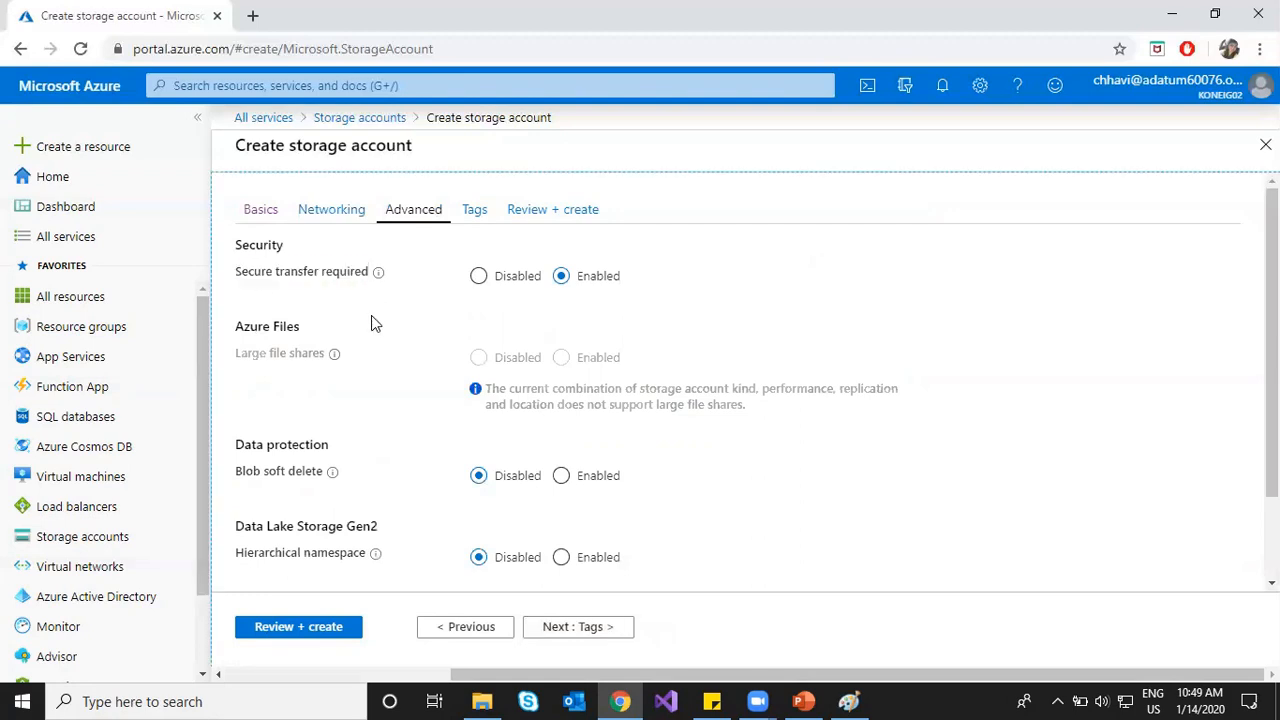
mouse_move(378, 274)
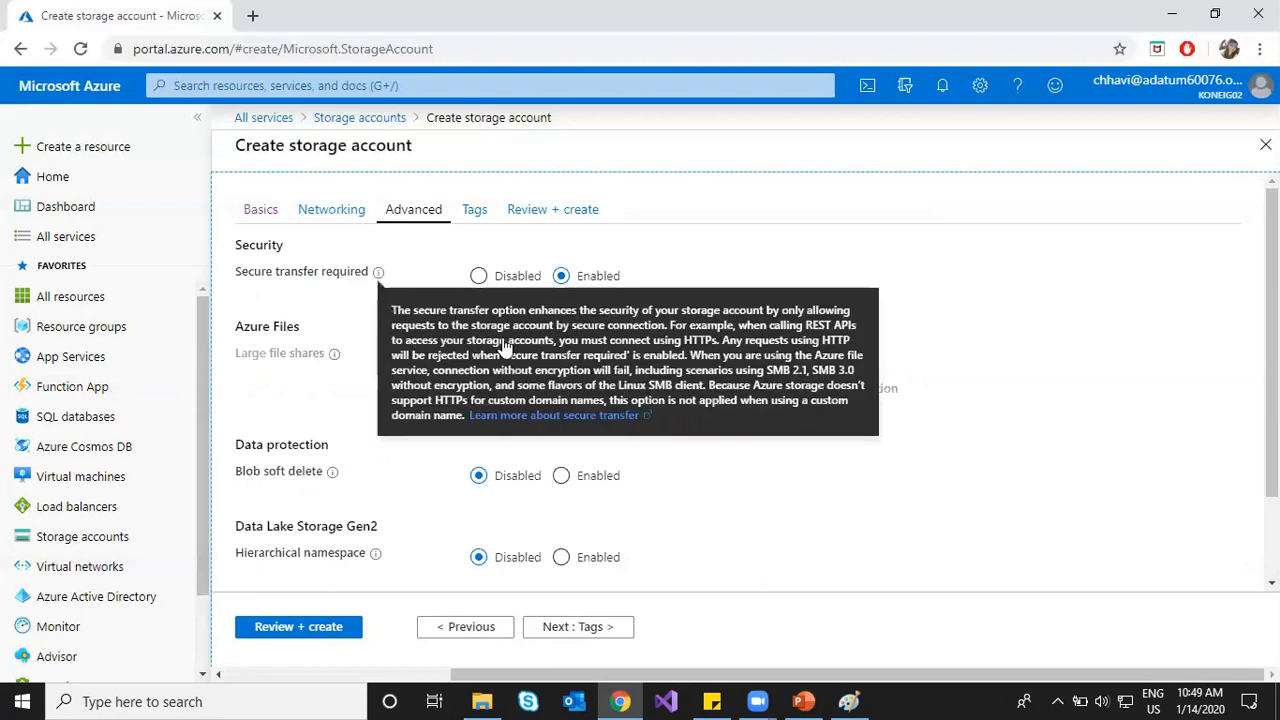
drag(437, 347, 716, 350)
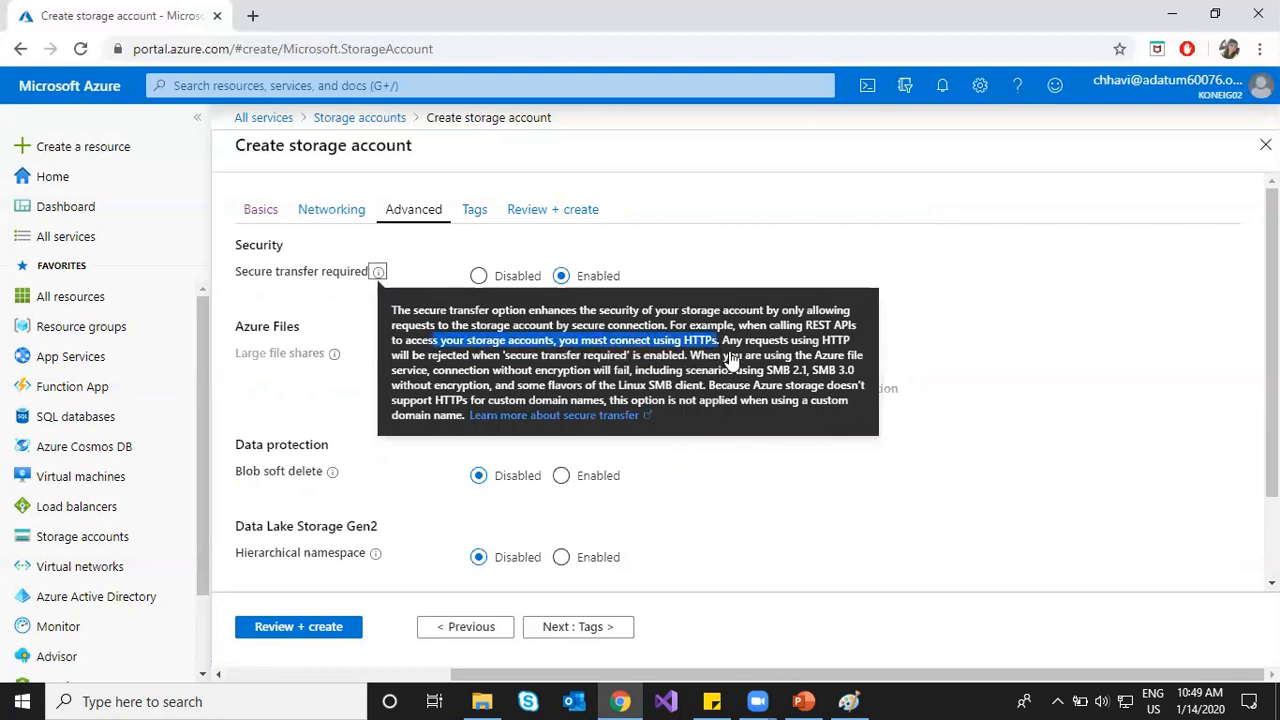
drag(790, 344, 851, 344)
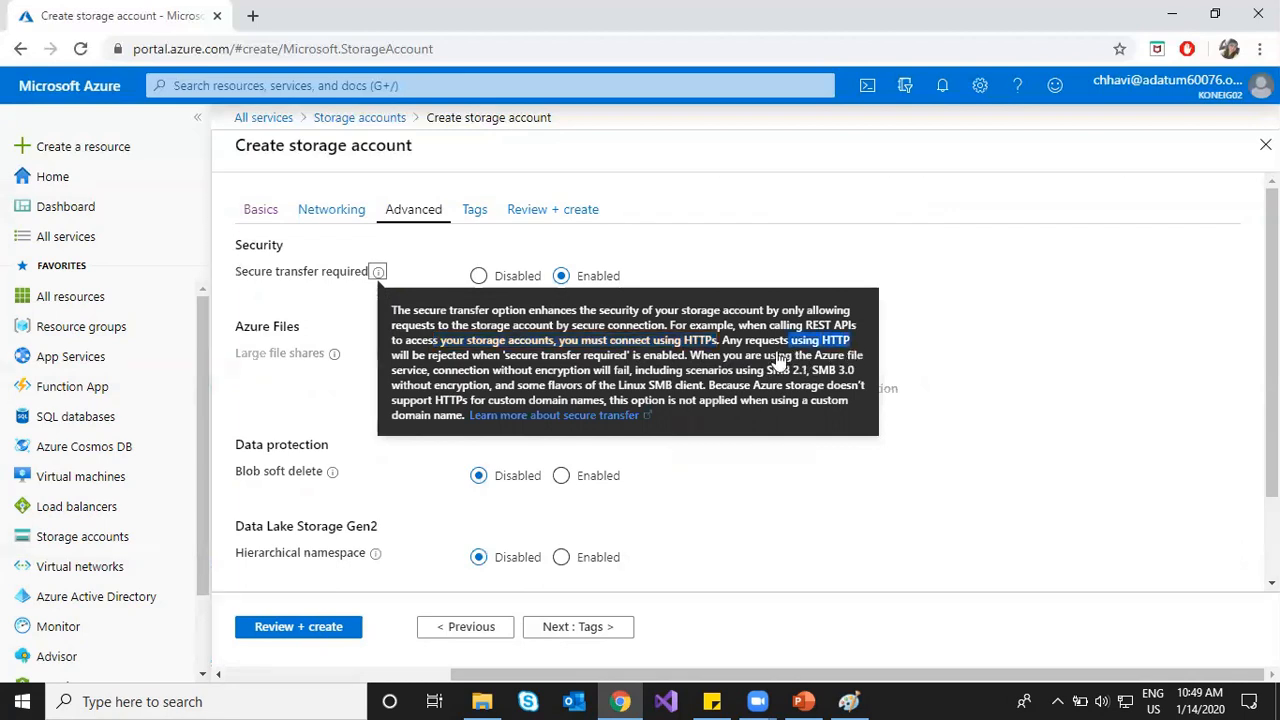
click(307, 403)
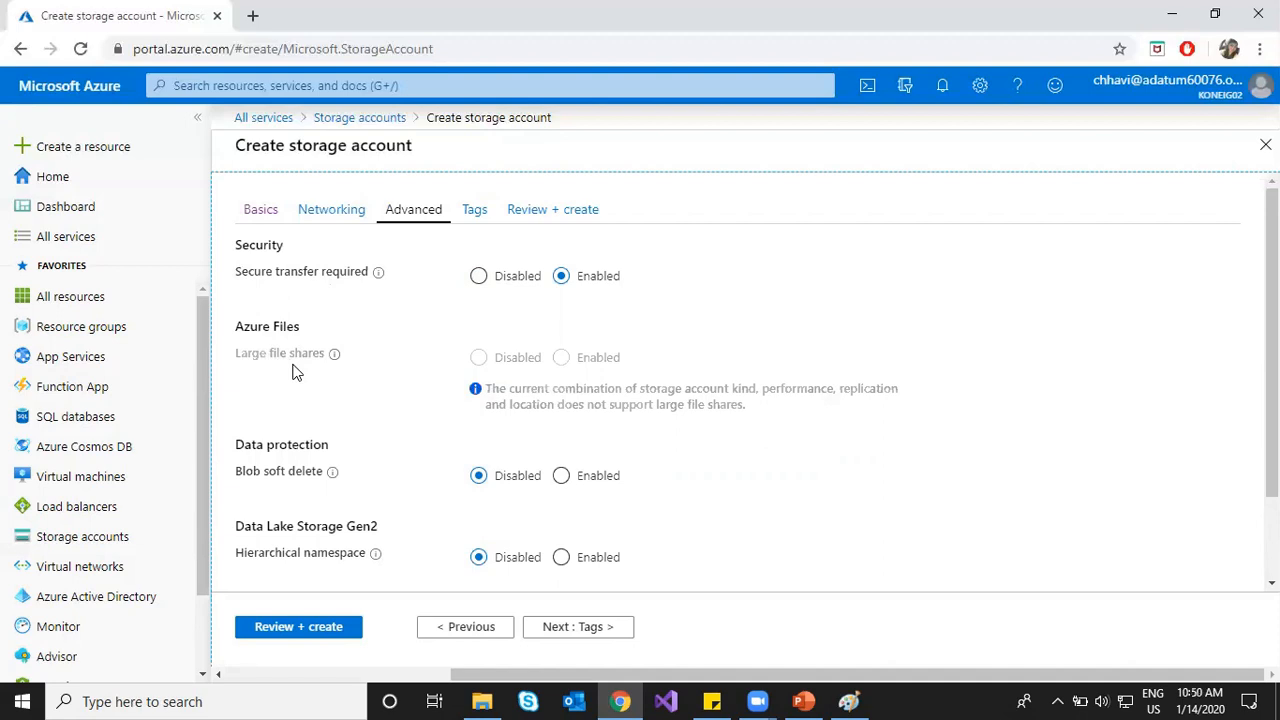
Examine the information on large file shares under Azure Files and the Blob soft delete option under Data protection
mouse_move(331, 358)
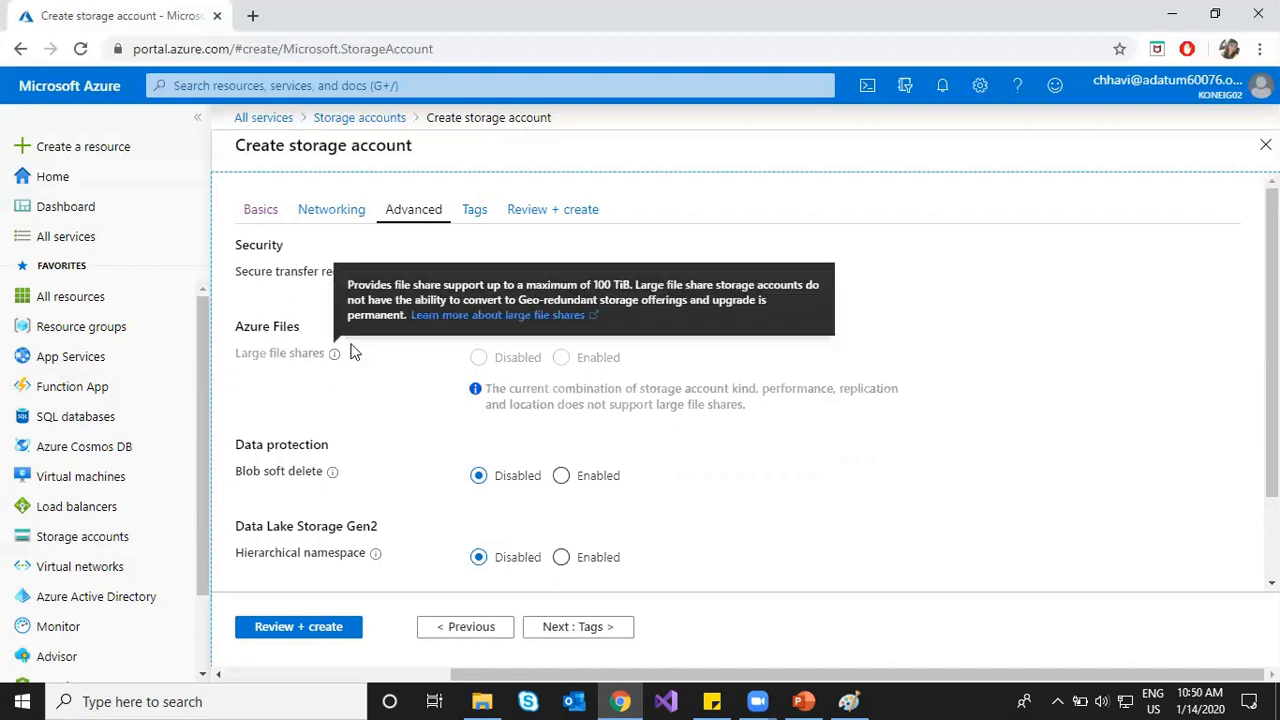
drag(418, 297, 640, 297)
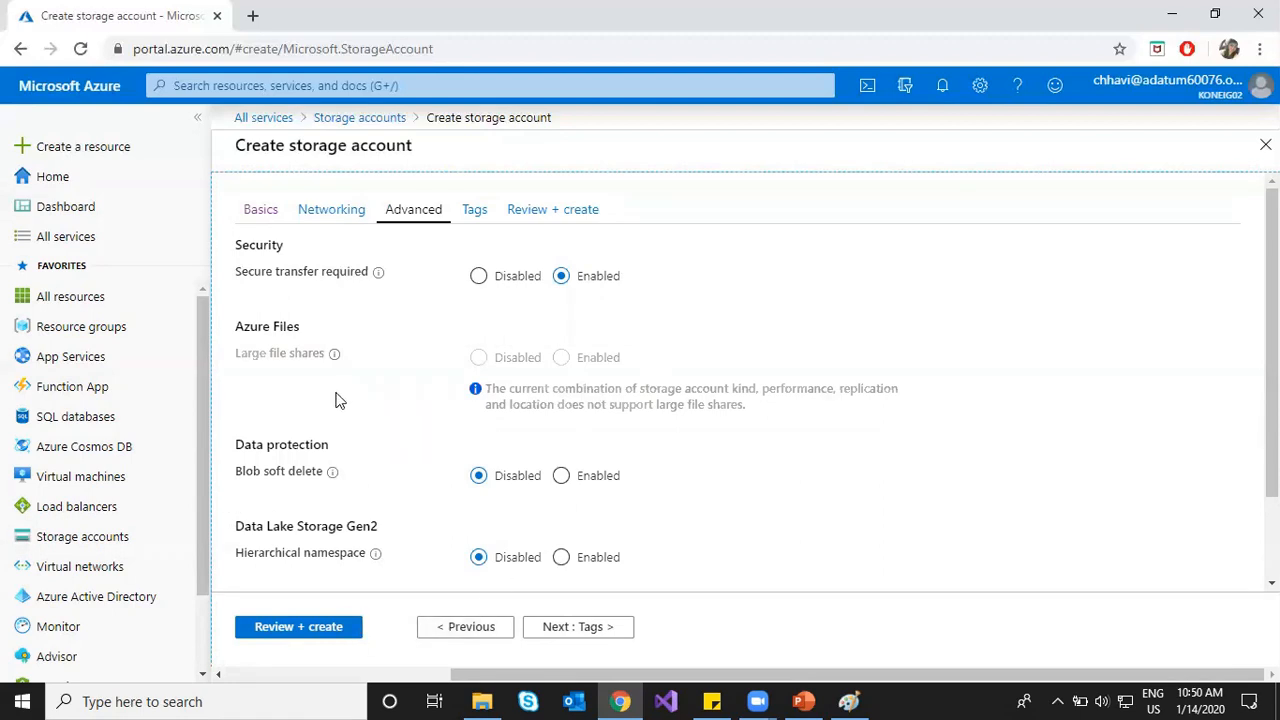
drag(640, 395, 828, 420)
click(828, 430)
drag(248, 476, 317, 495)
click(317, 495)
Examine the Data Lake Storage Gen2 options, including Hierarchical namespace and NFS v3
scroll(338, 396, down, 1)
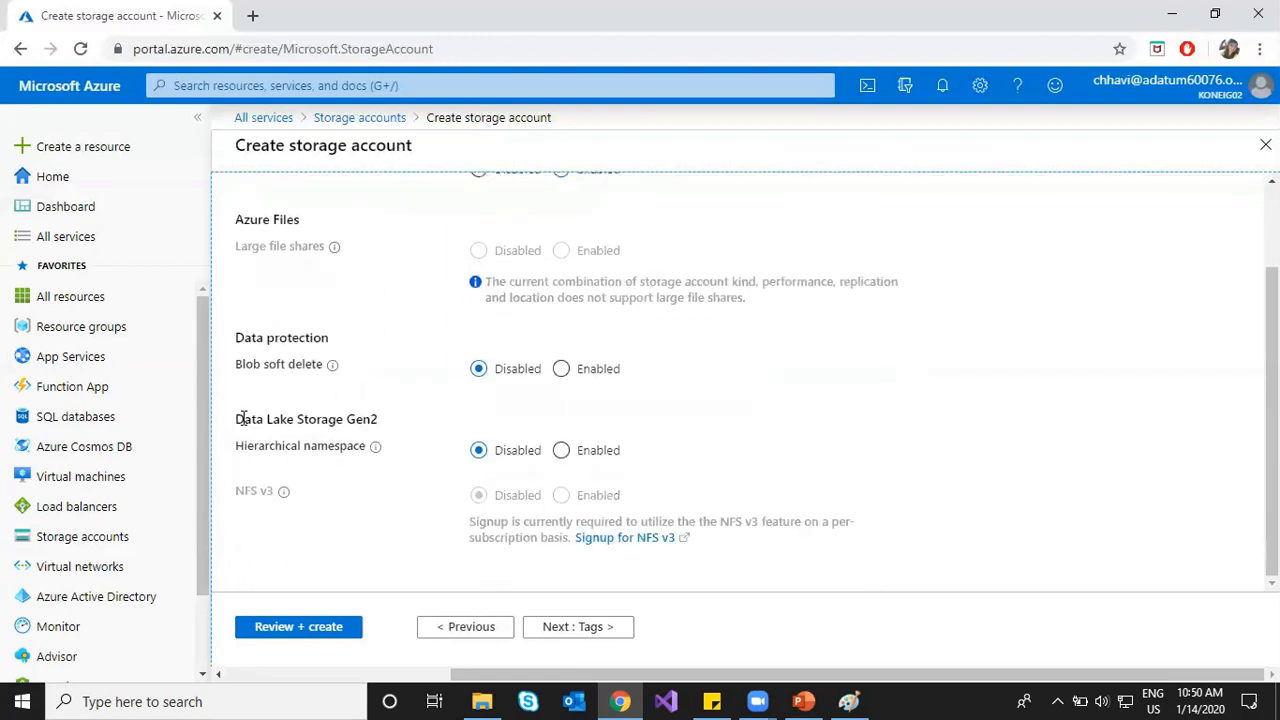
drag(235, 422, 338, 421)
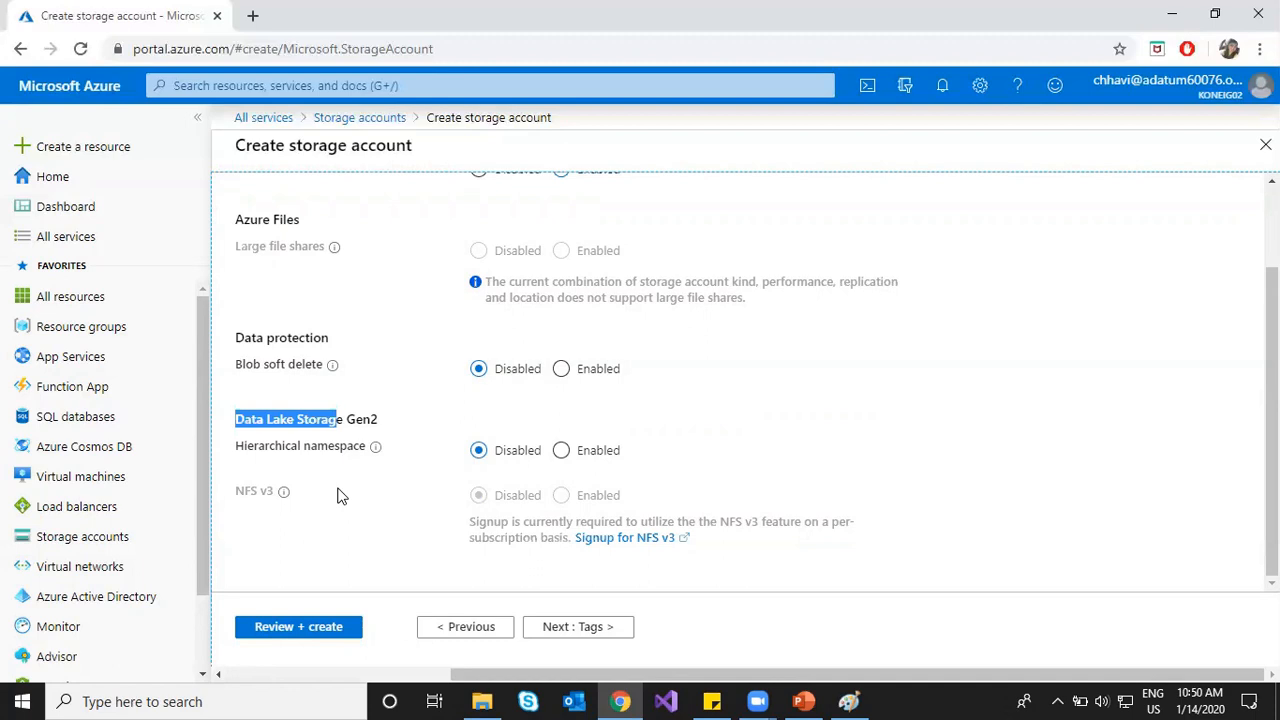
click(338, 495)
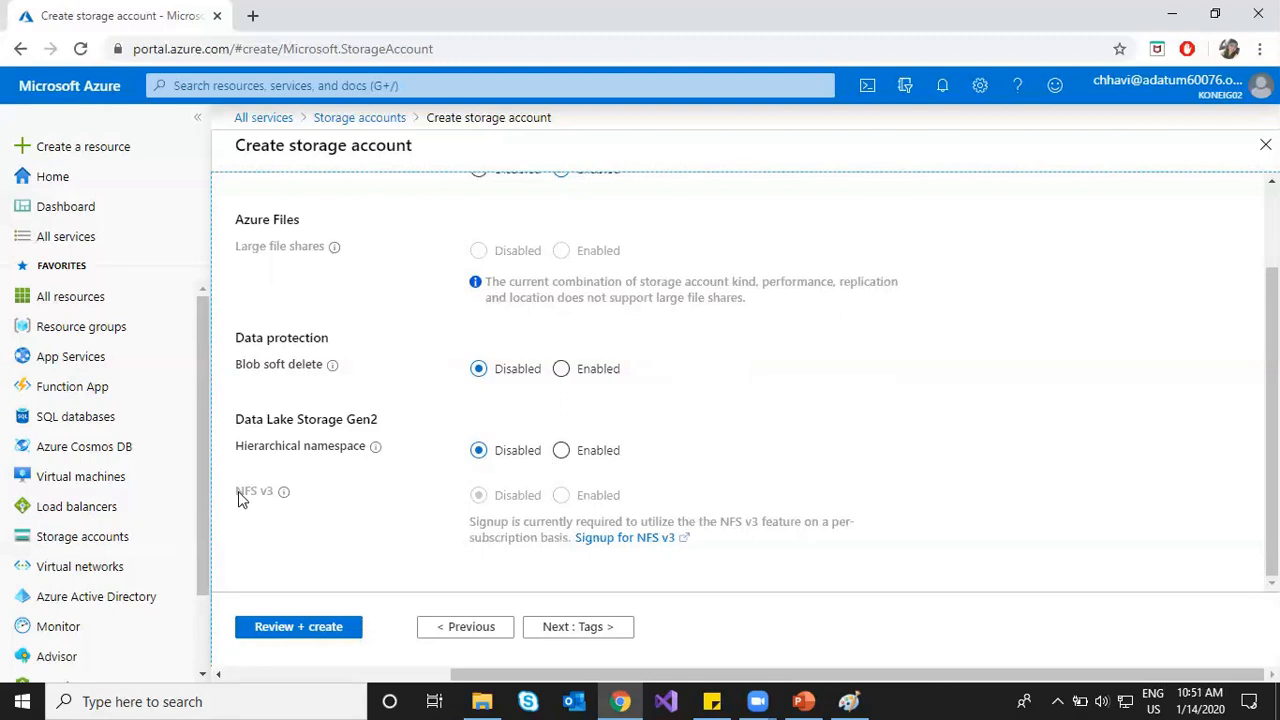
drag(238, 493, 262, 496)
click(265, 500)
scroll(376, 482, up, 1)
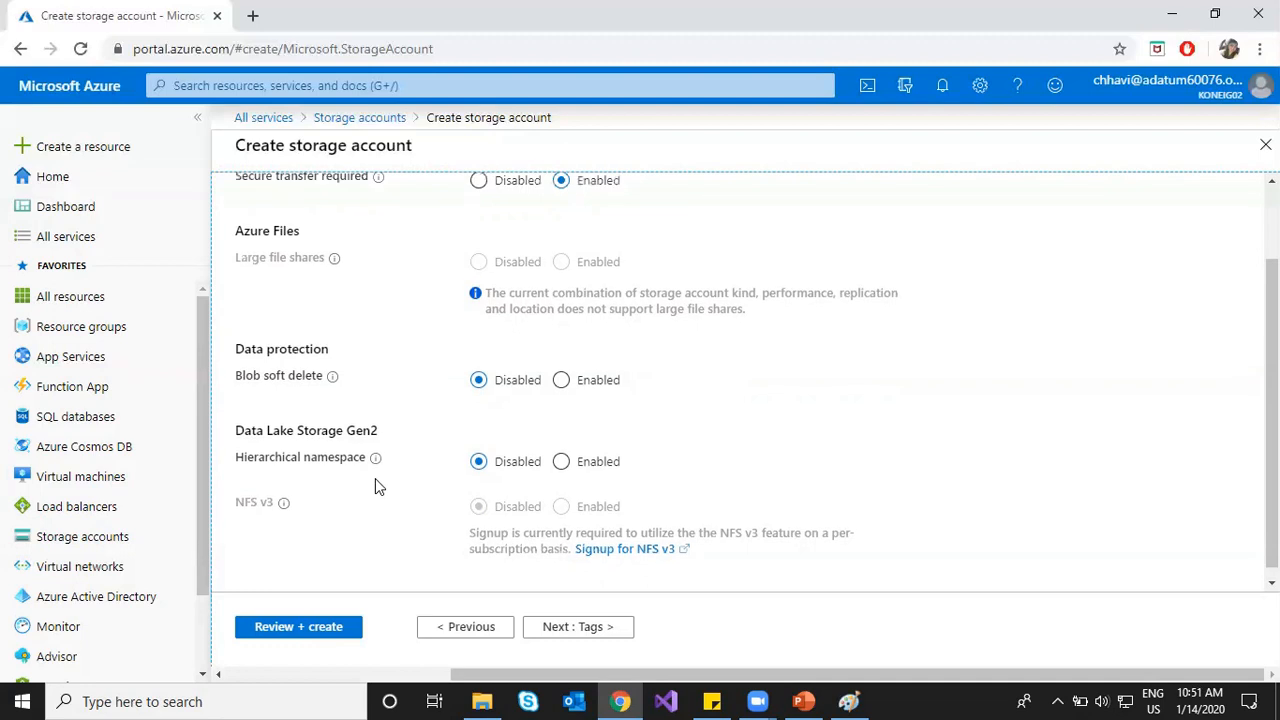
scroll(380, 482, up, 2)
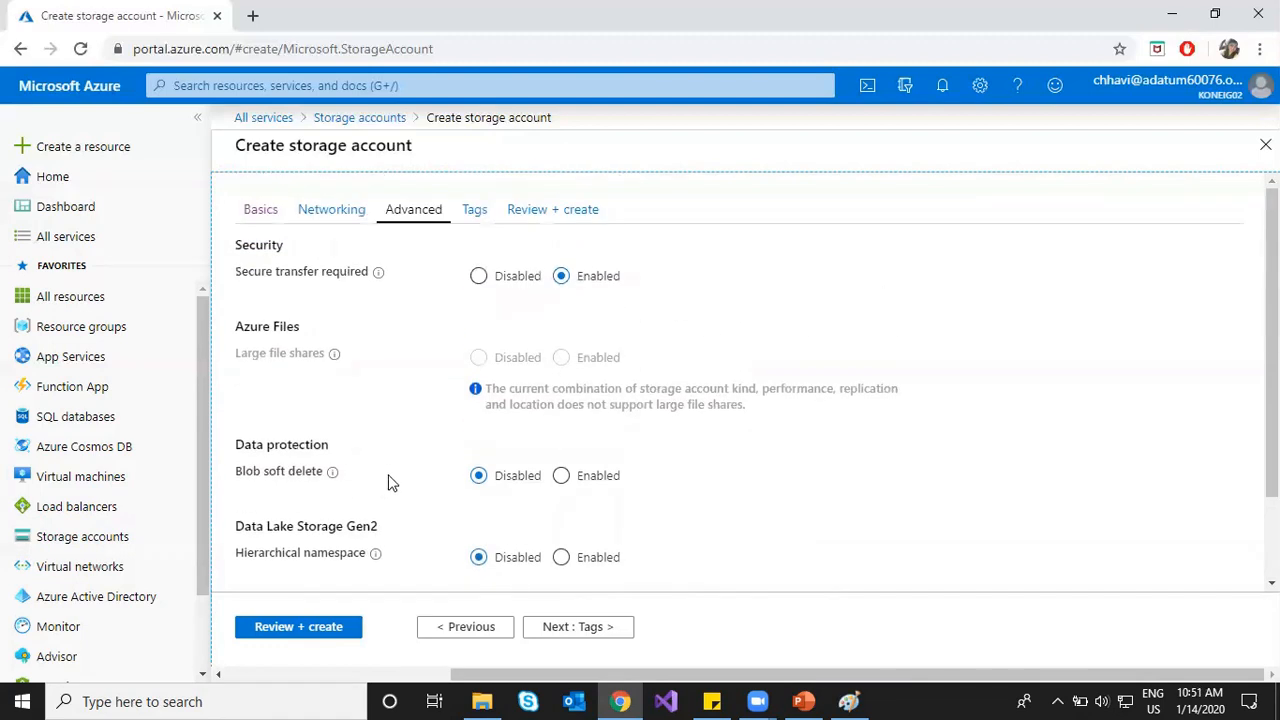
Continue to the Tags settings and add the tag enviornment with the value testing to the storage account
click(557, 632)
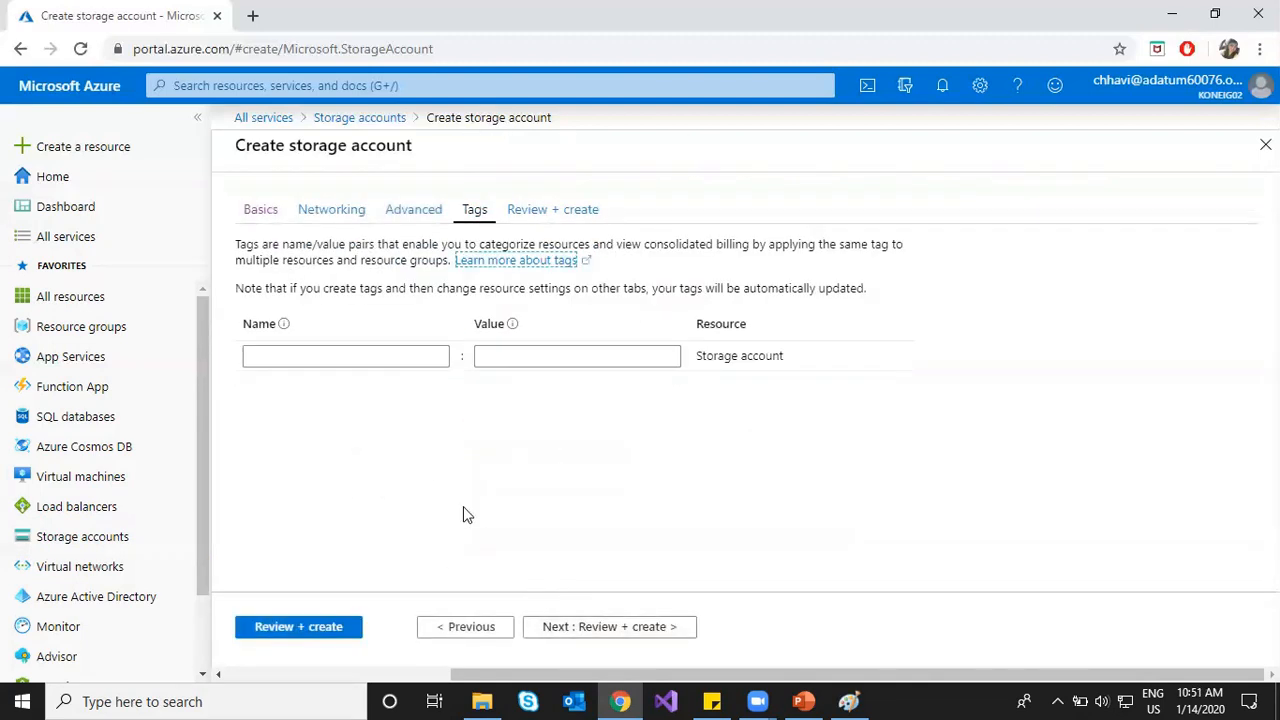
click(362, 357)
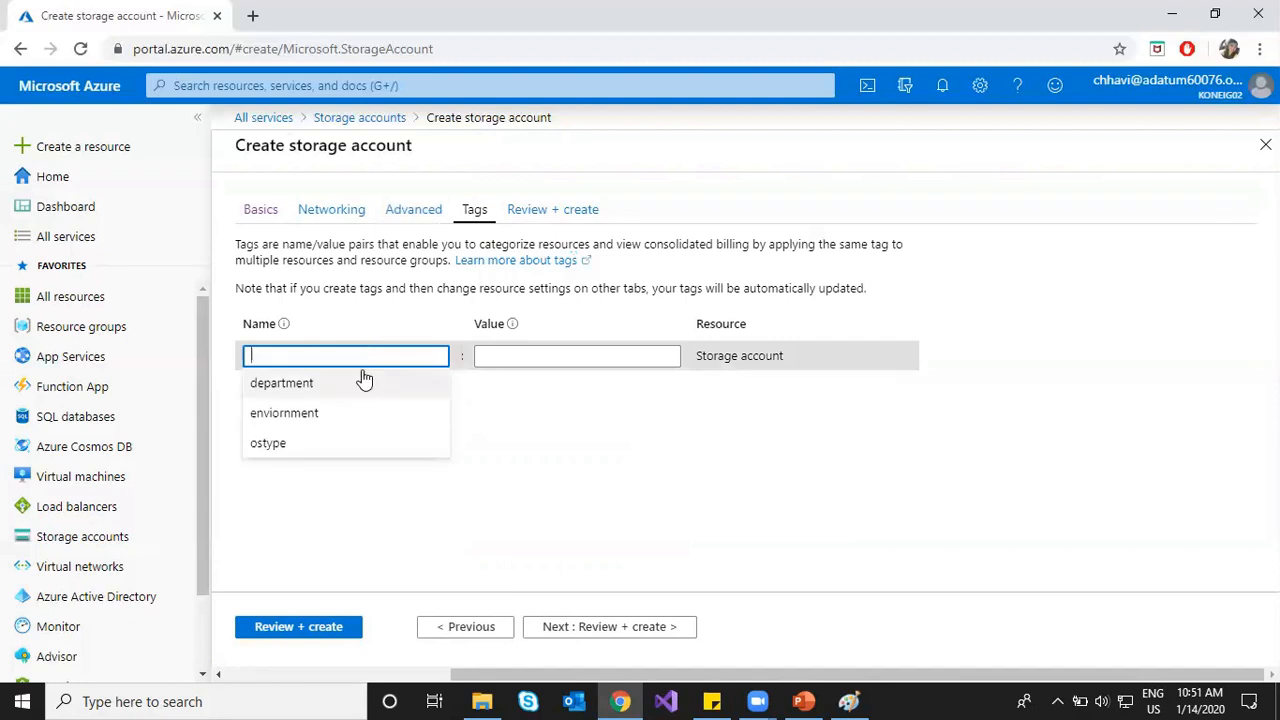
click(330, 418)
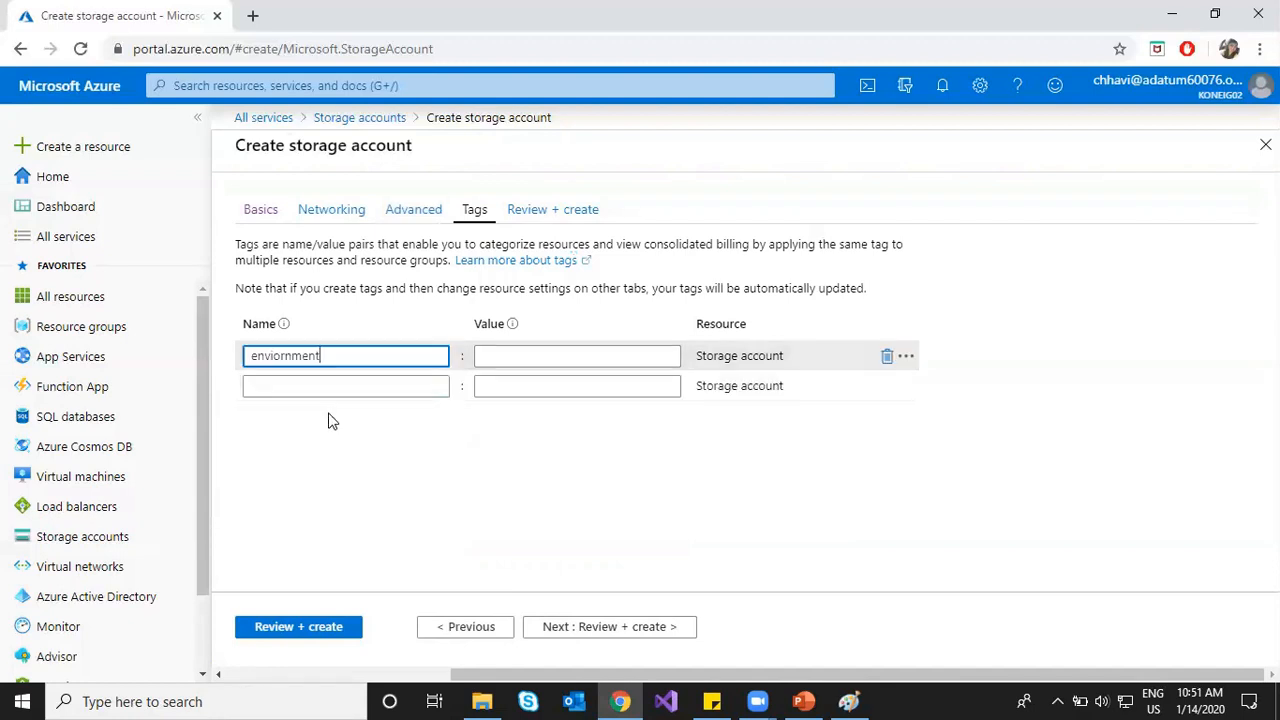
click(504, 358)
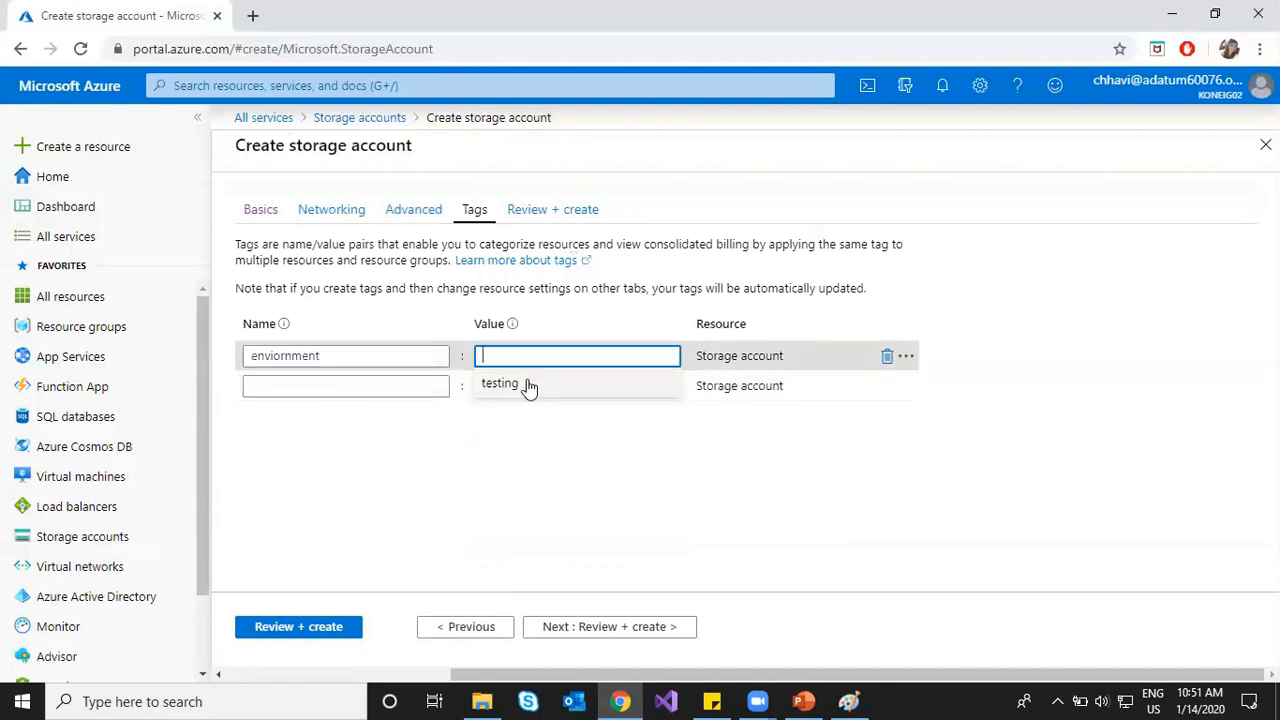
click(528, 386)
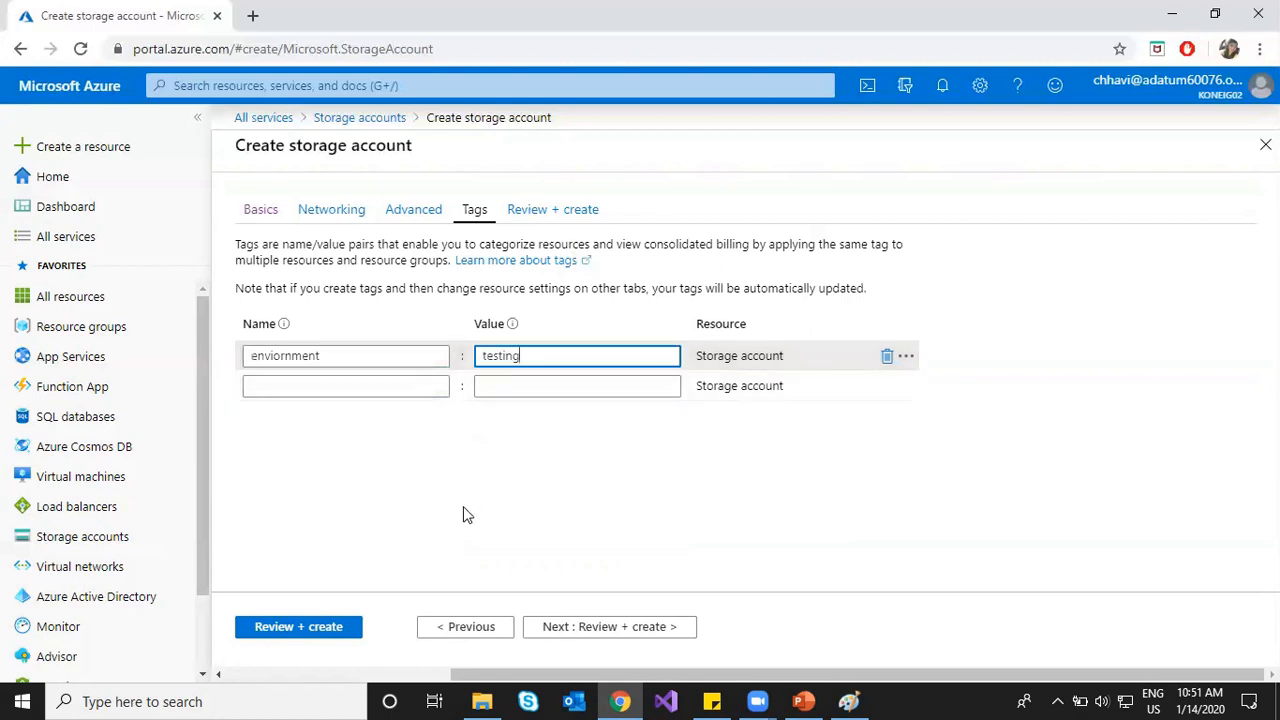
click(463, 507)
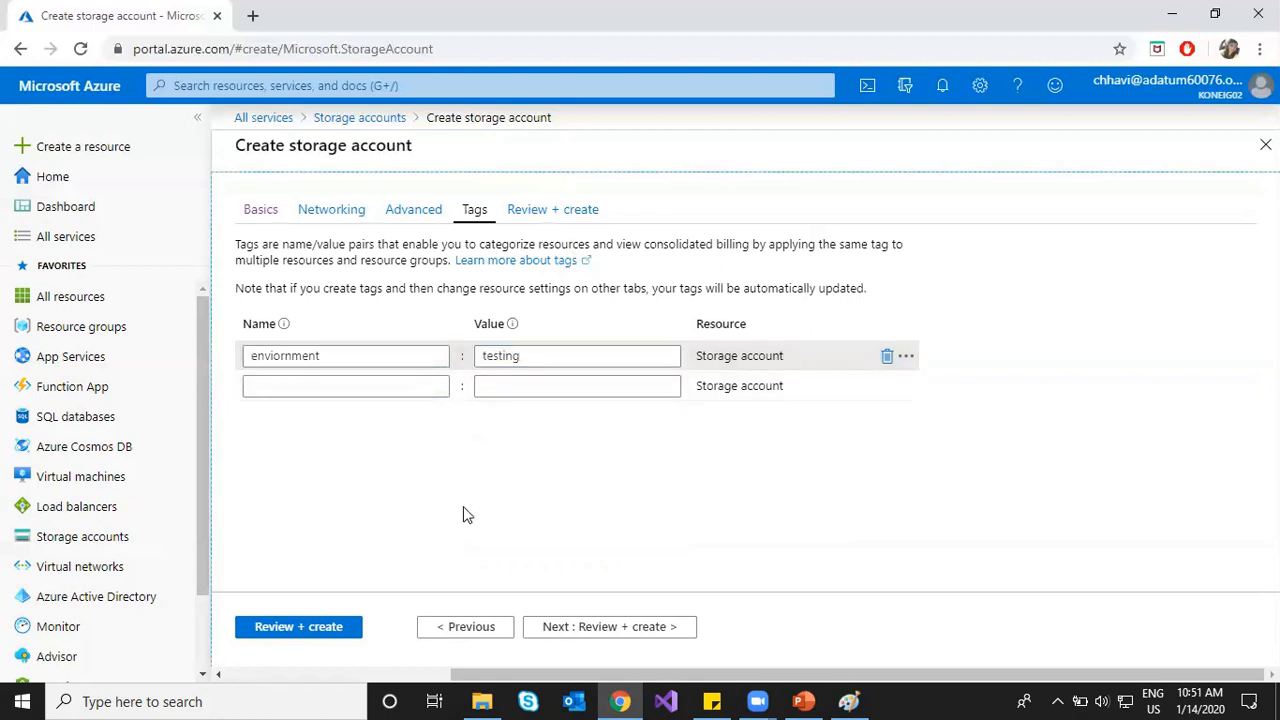
Review the summary of the storage account's settings and create the account
click(580, 636)
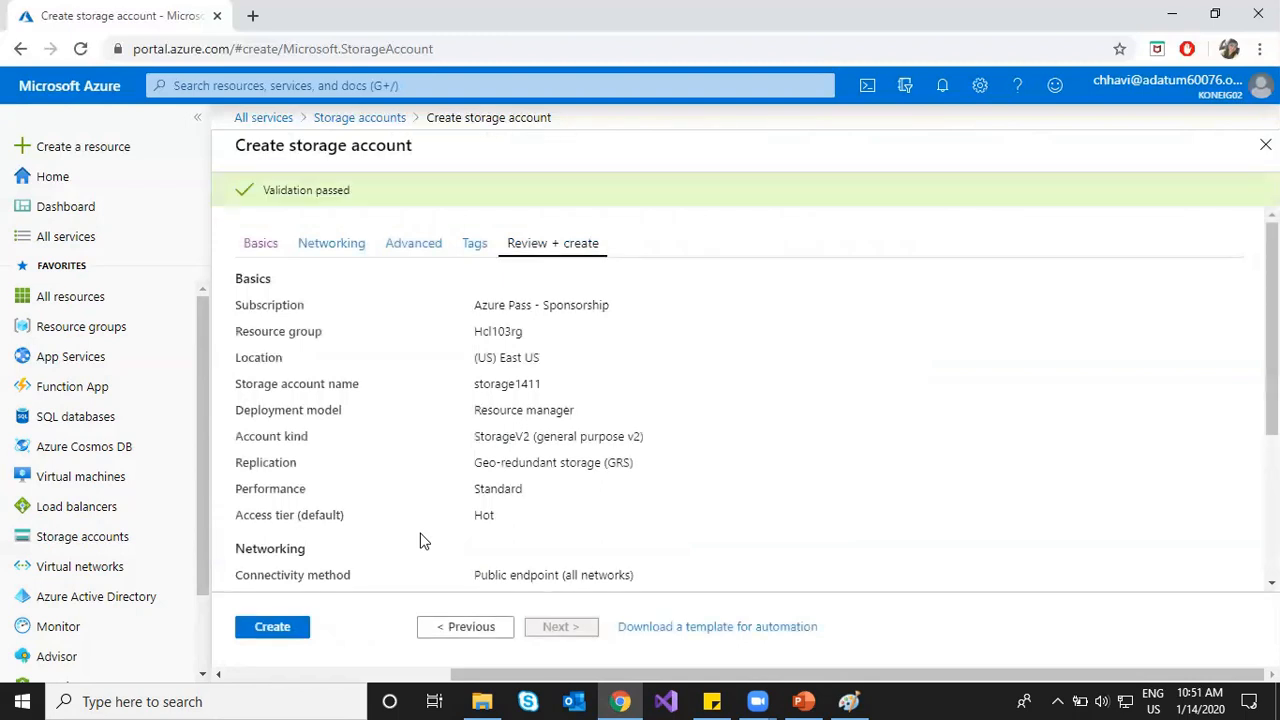
scroll(357, 463, down, 5)
scroll(357, 463, up, 5)
click(272, 632)
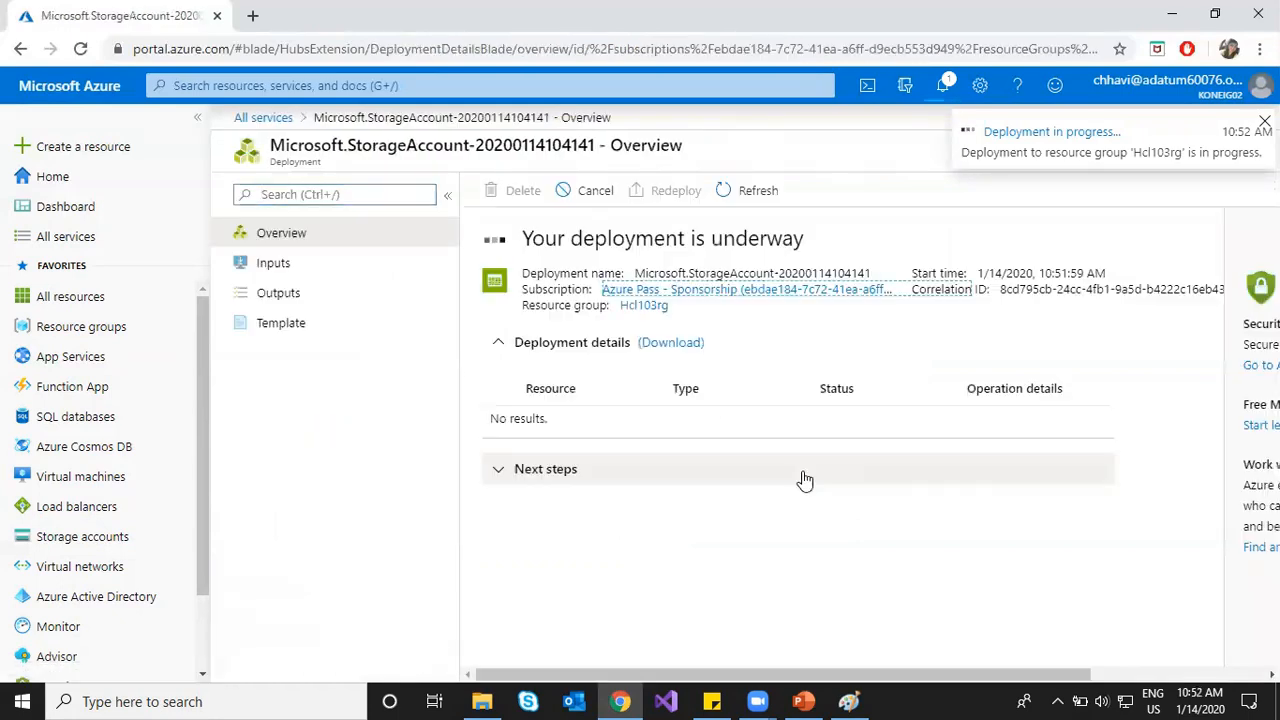
click(507, 481)
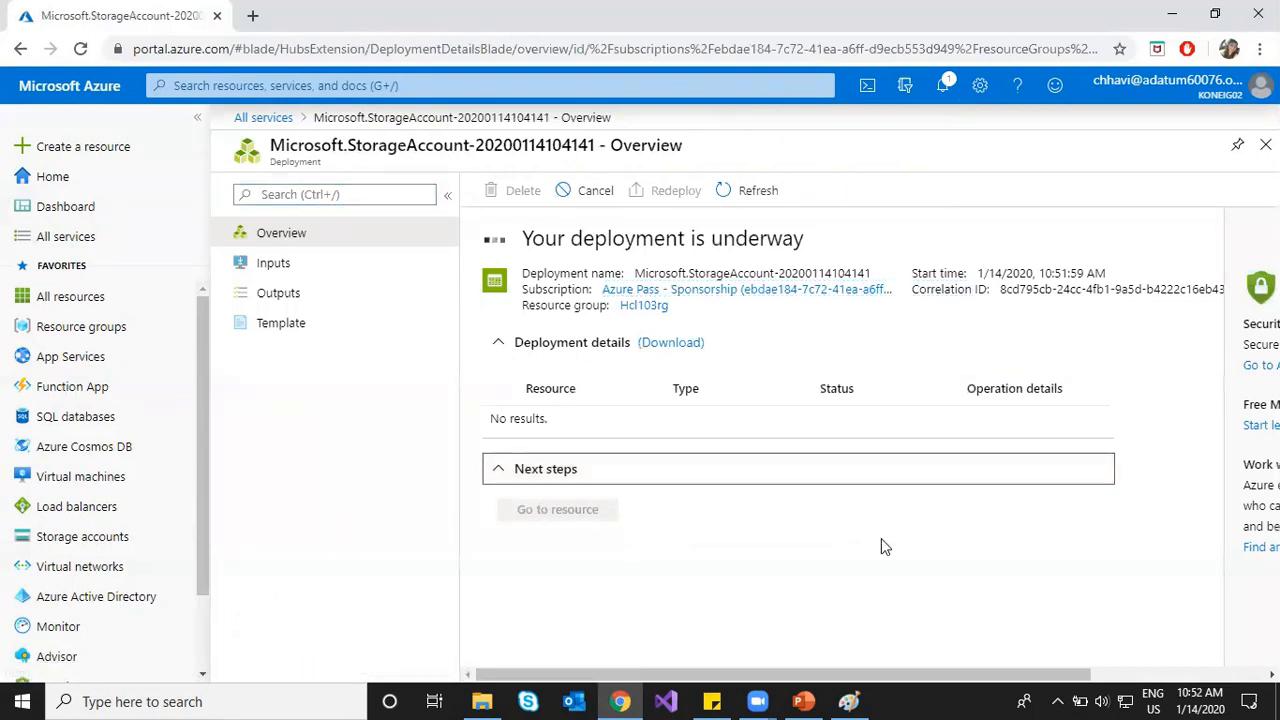
Open Windows PowerShell as administrator and enter the cmdlet Select-AzSubscription at the prompt
right_click(20, 700)
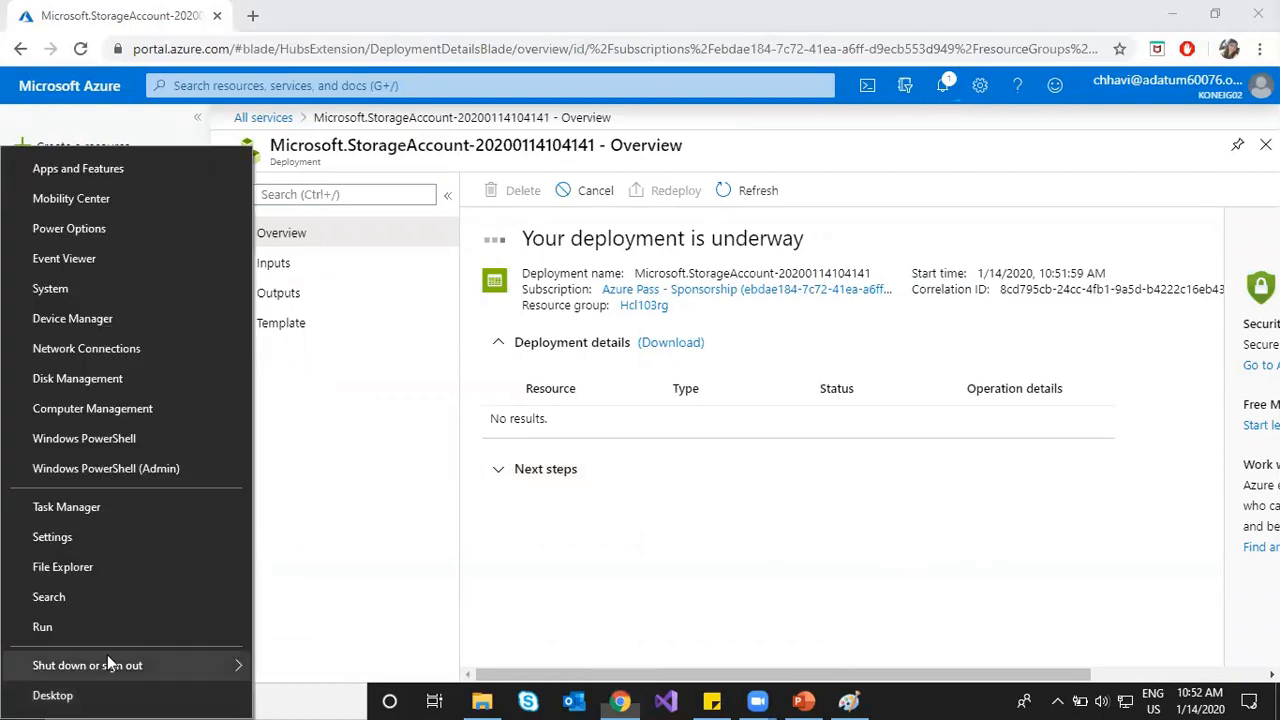
click(92, 468)
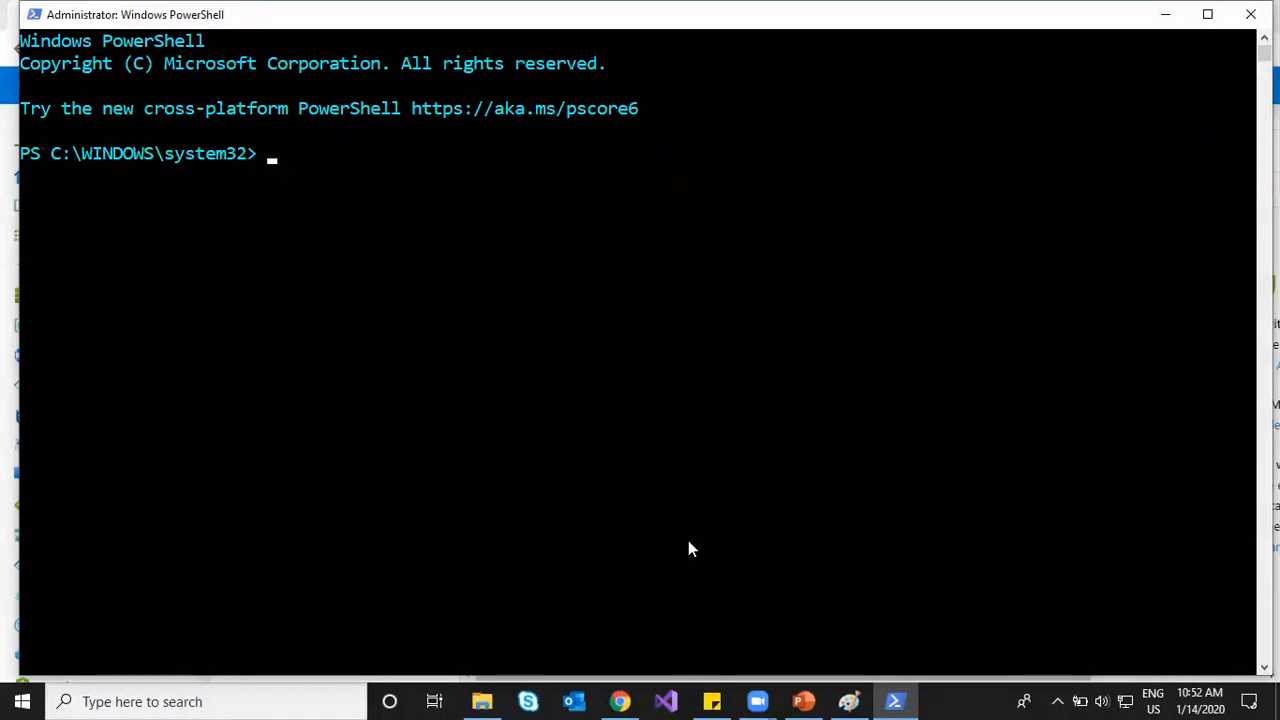
text(select-a)
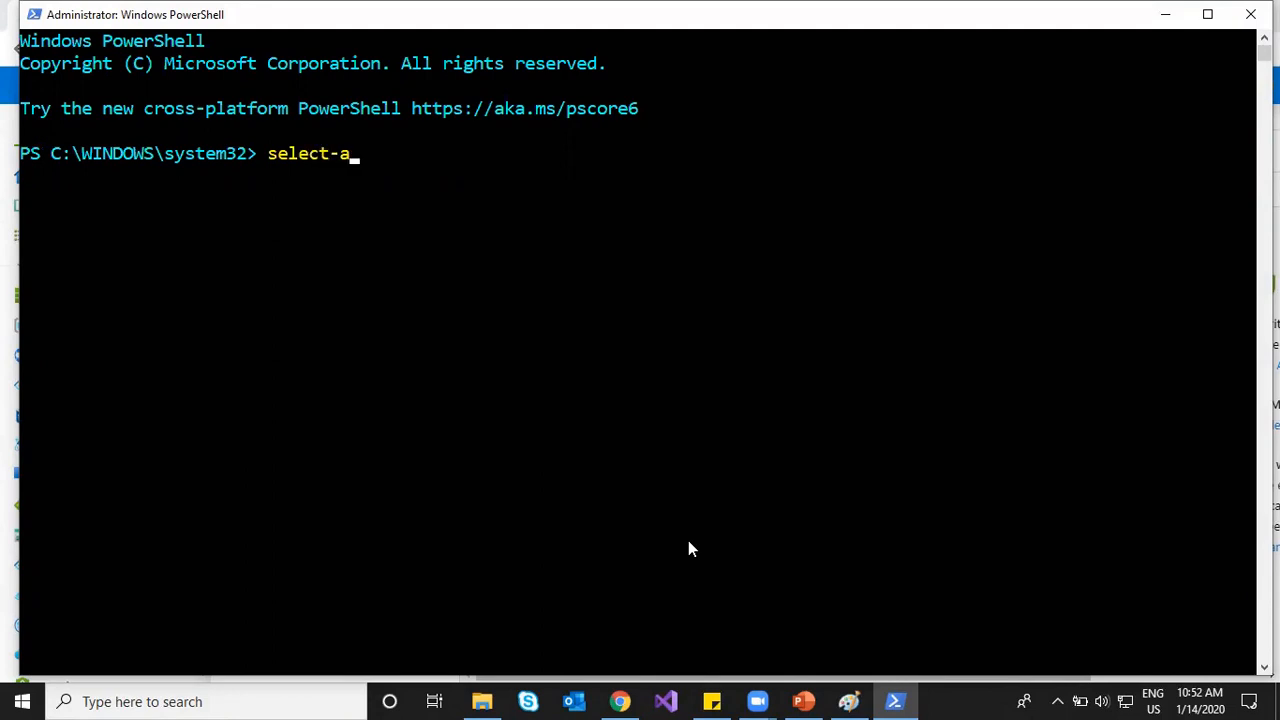
text(zsub)
key(Tab)
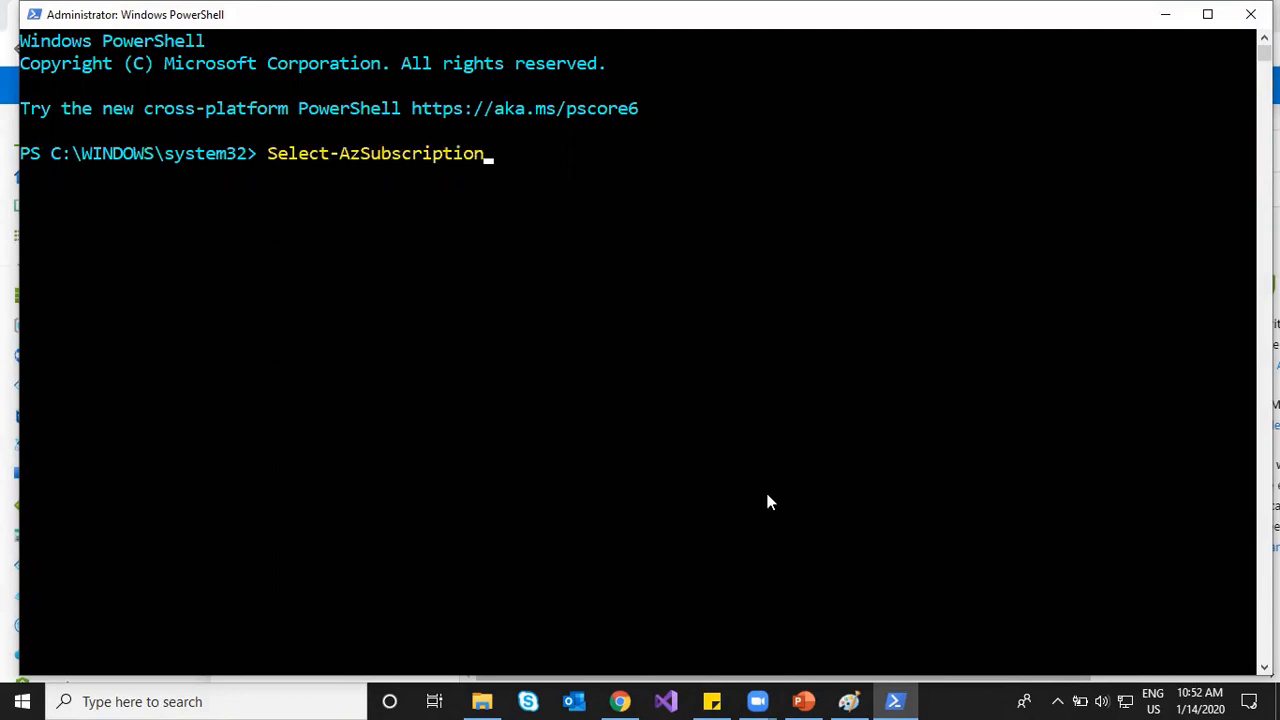